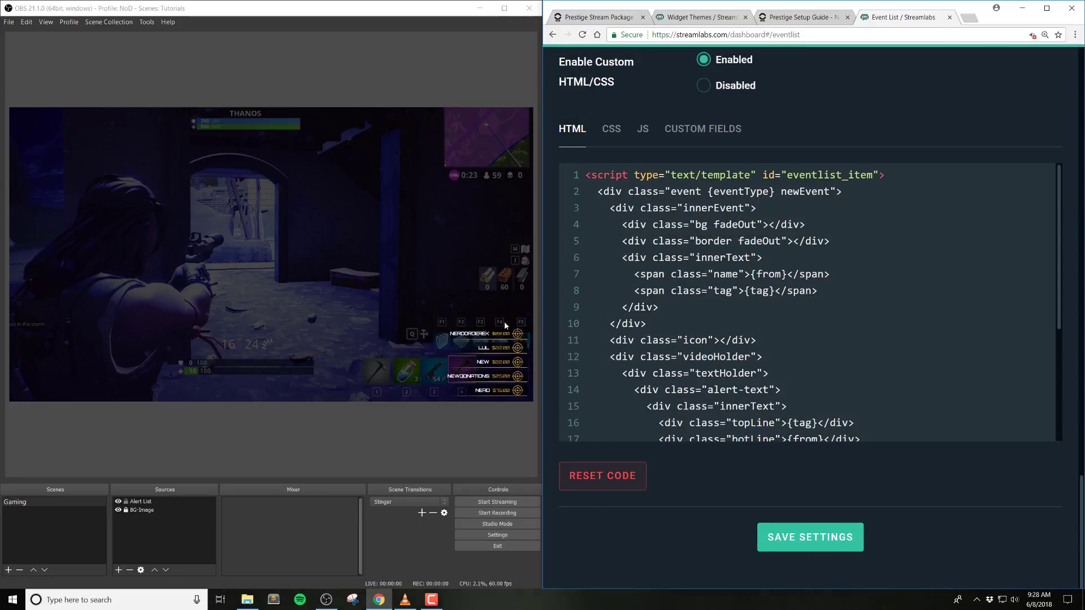
# Save the Event List settings with Flip X and Flip Y both unchecked.
pyautogui.scroll(6, 636, 205)
pyautogui.scroll(-2, 636, 205)
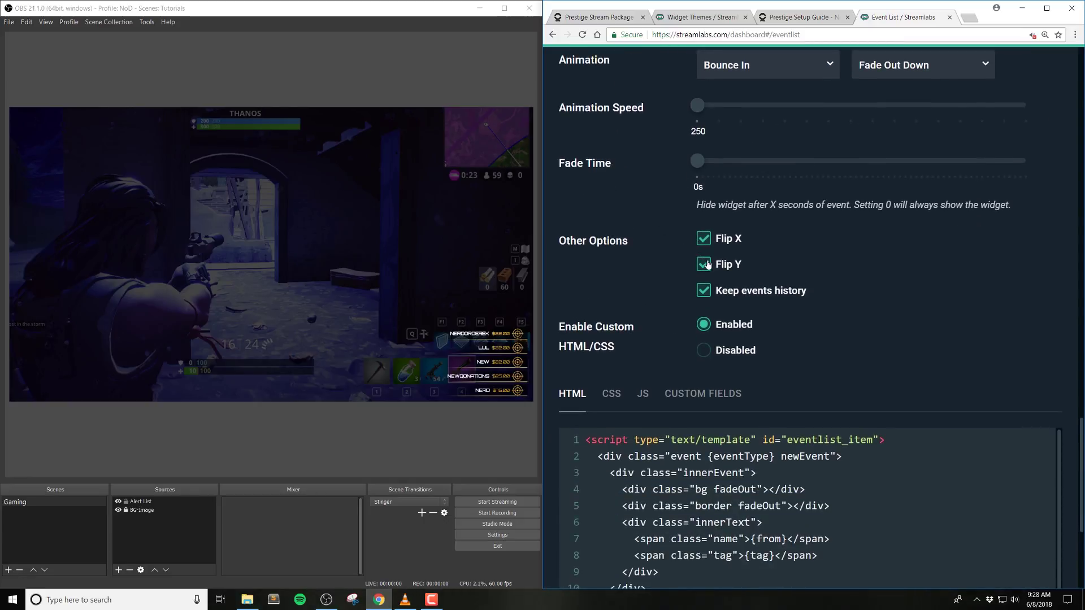
pyautogui.scroll(-4, 690, 250)
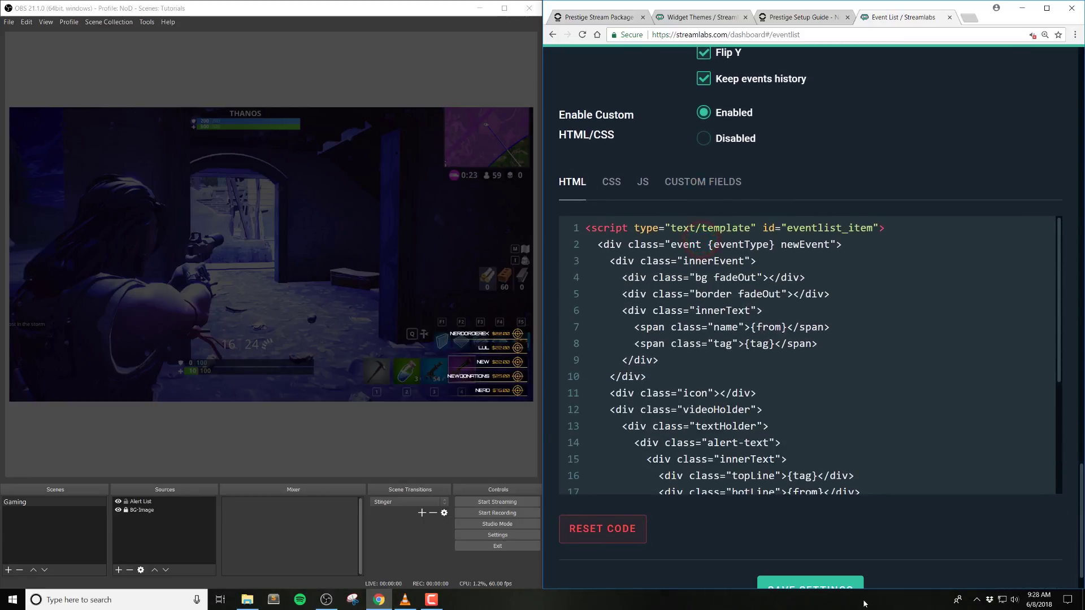
pyautogui.click(831, 582)
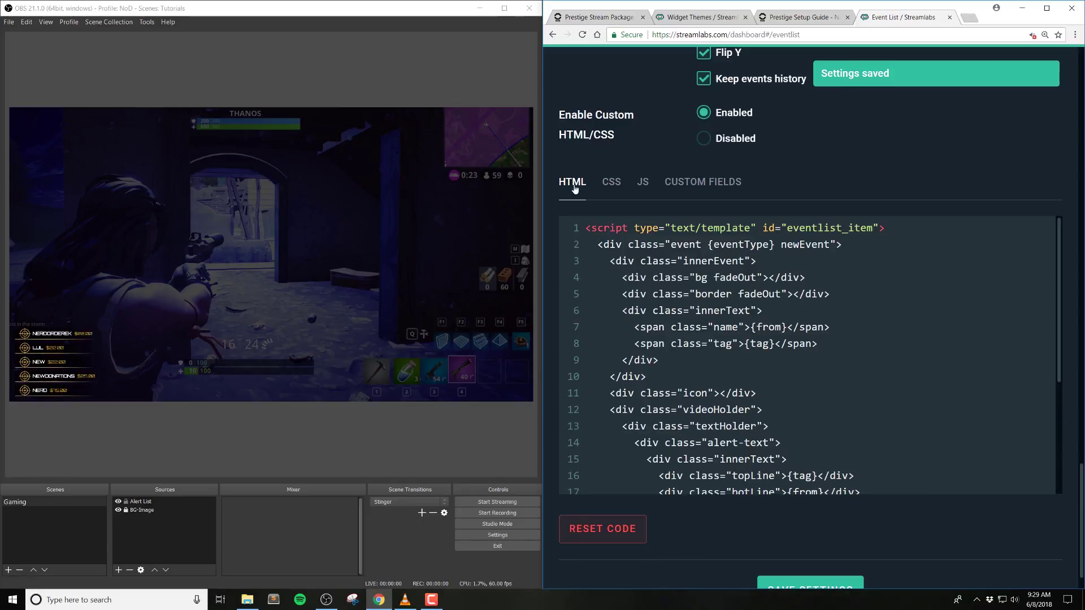
pyautogui.scroll(2, 613, 170)
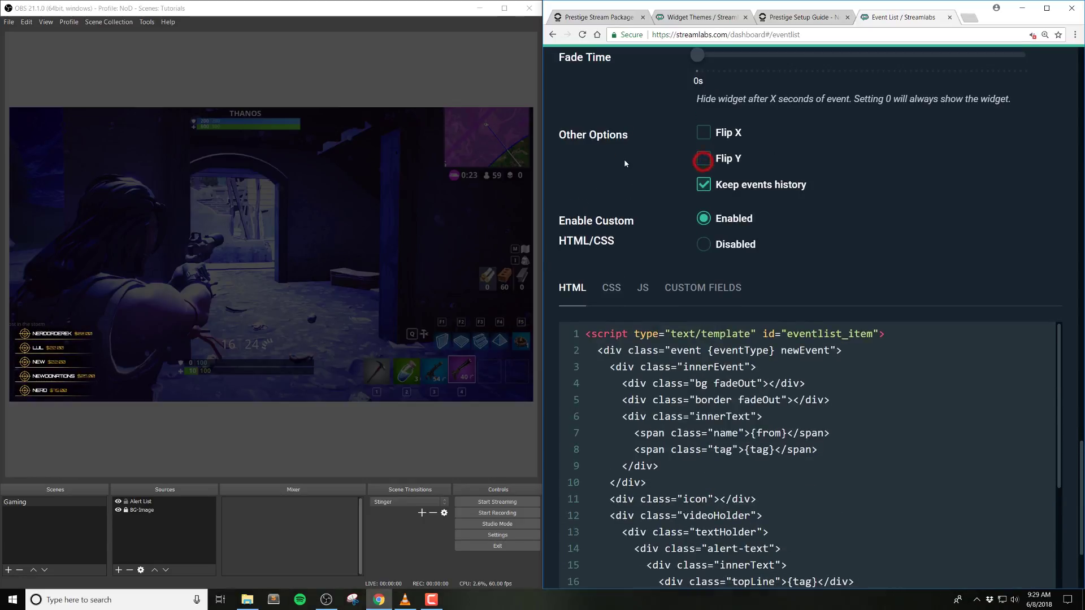
pyautogui.scroll(-3, 679, 283)
pyautogui.click(837, 538)
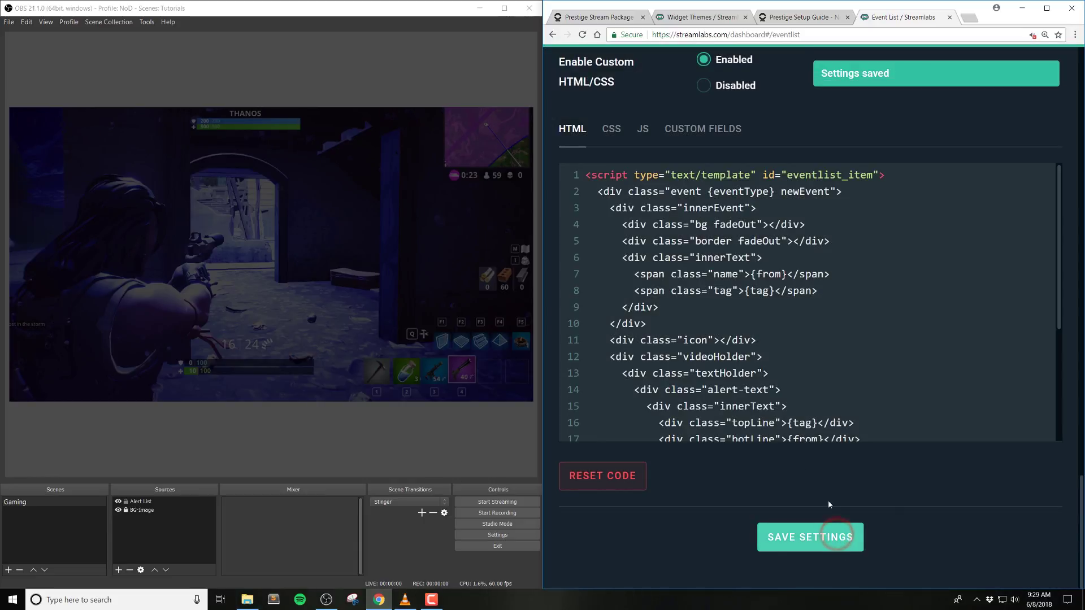
pyautogui.scroll(3, 630, 194)
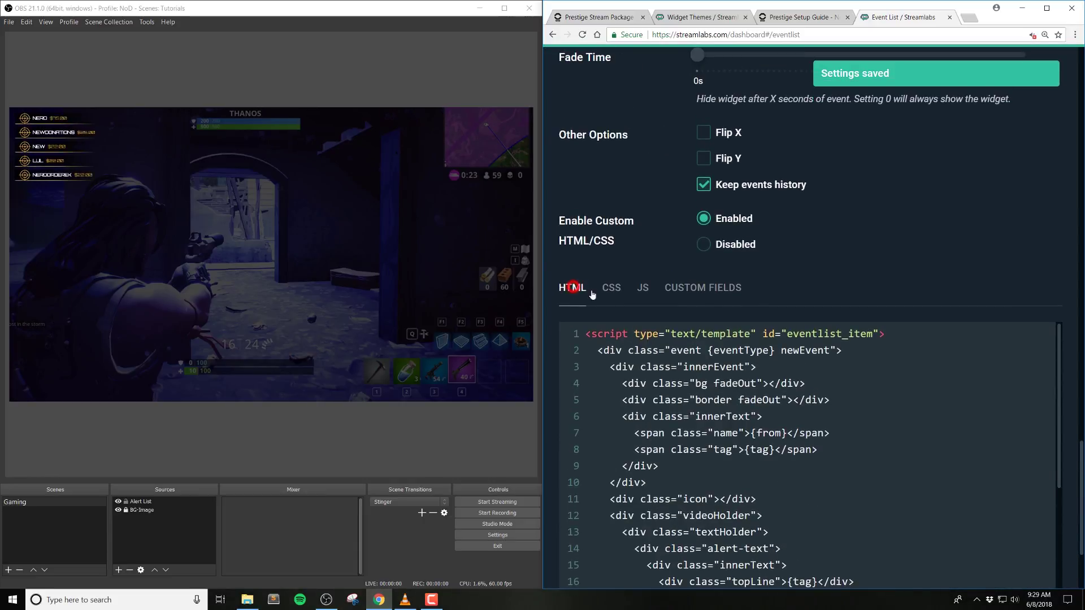
# Look through the widget's CSS, JS and Custom Fields tabs, zooming the page out.
pyautogui.click(611, 288)
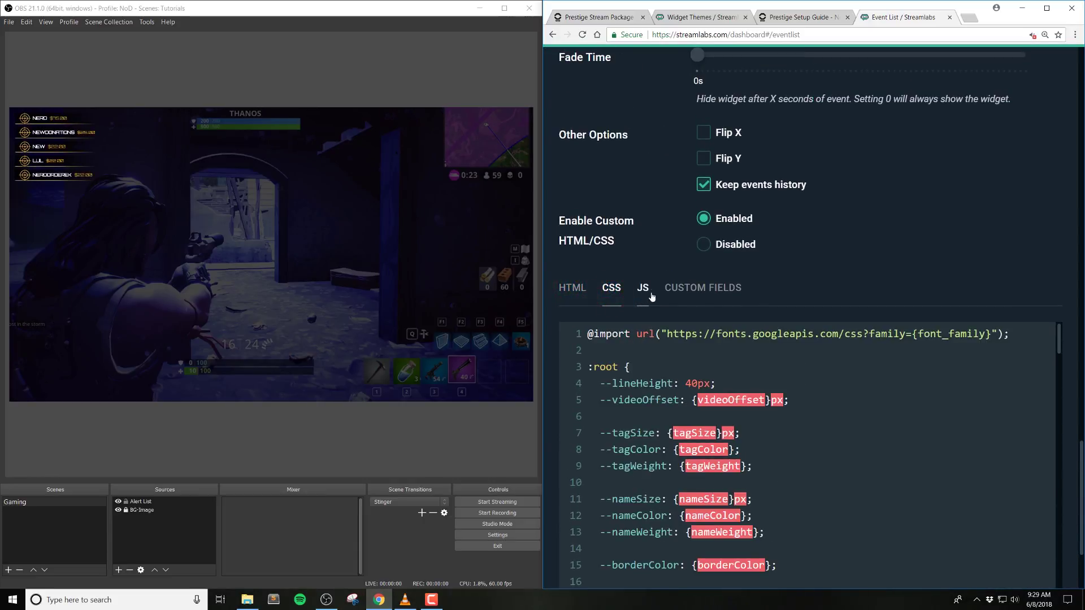
pyautogui.click(645, 289)
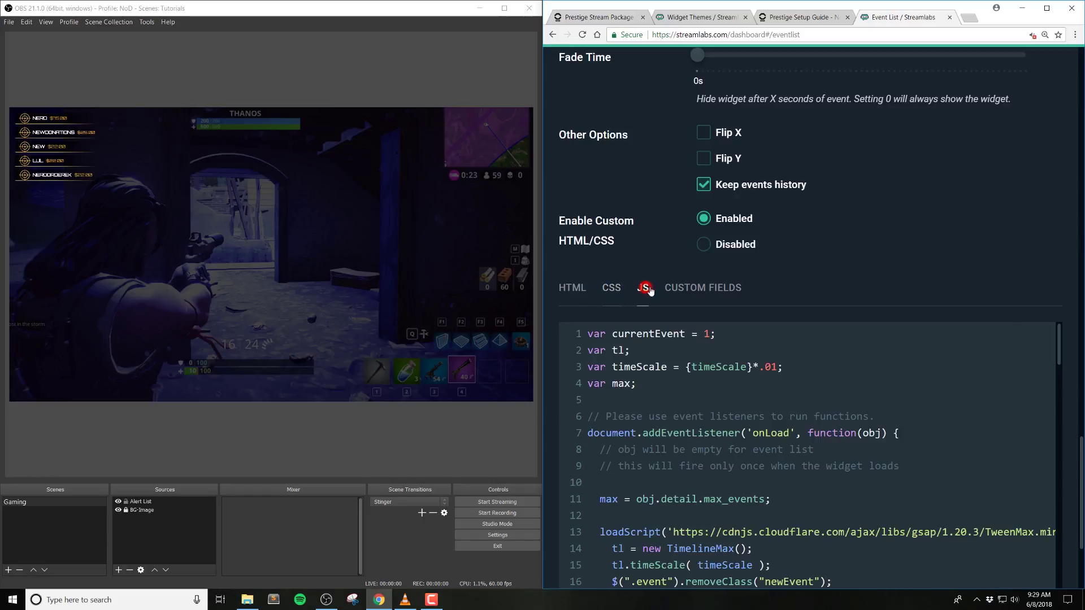
pyautogui.click(694, 291)
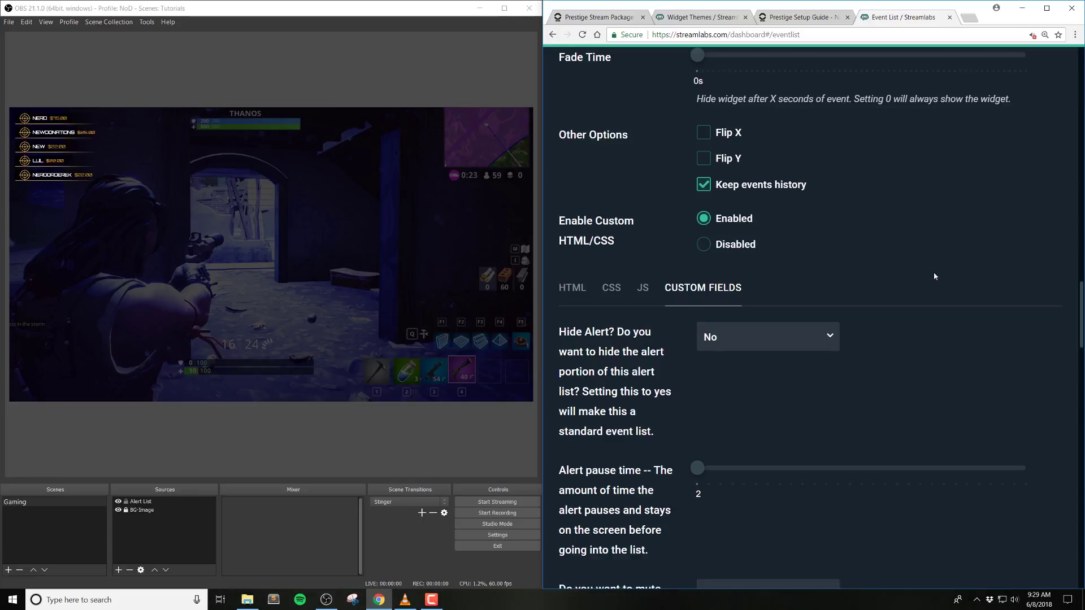
pyautogui.scroll(-1, 935, 276)
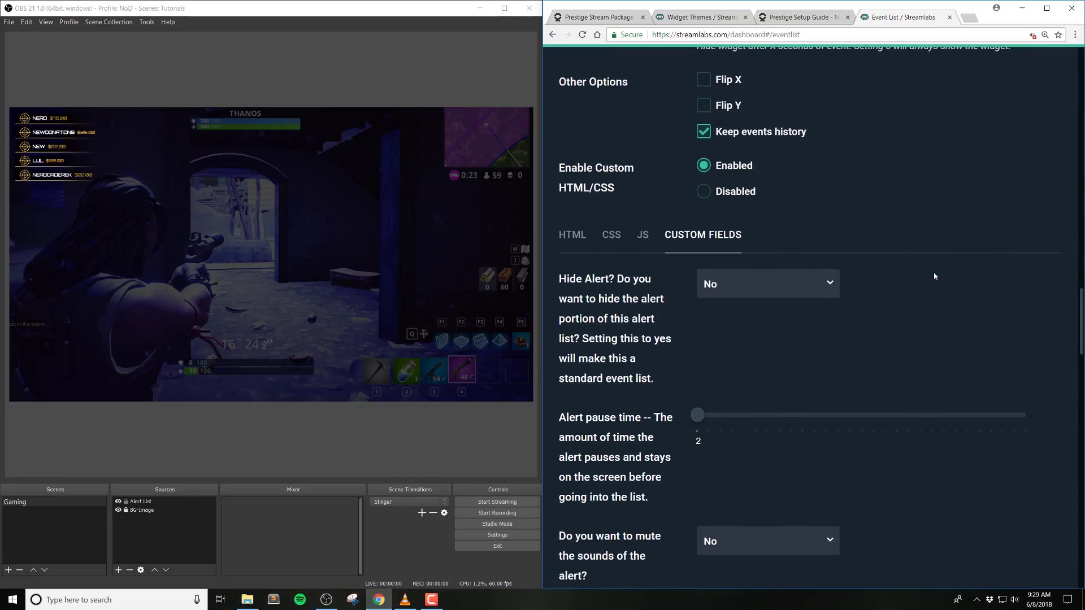
pyautogui.scroll(-2, 627, 308)
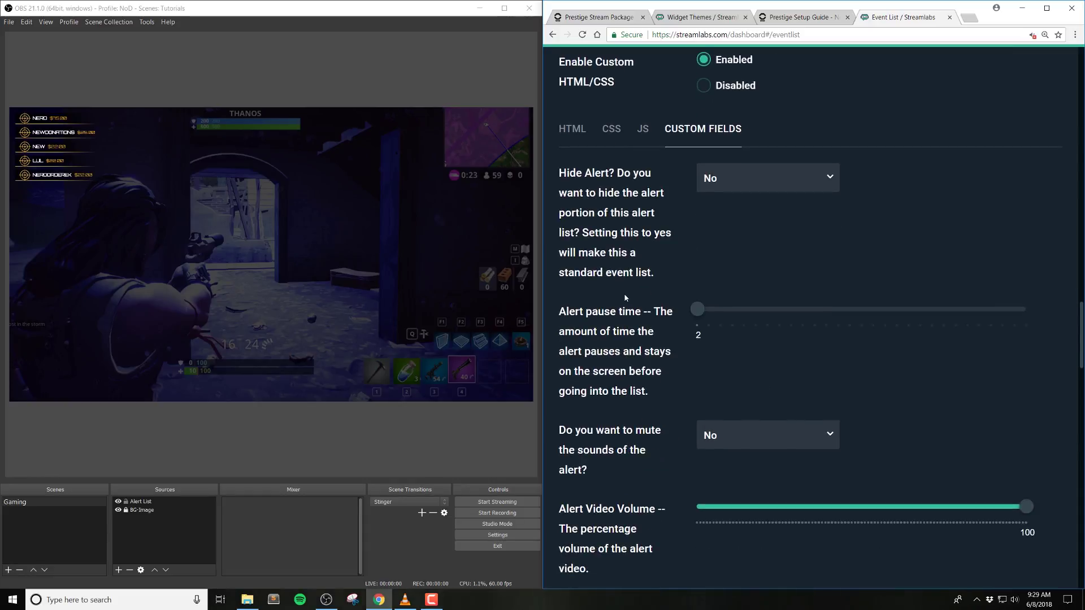
pyautogui.click(609, 227)
pyautogui.hotkey('ctrl', '-')
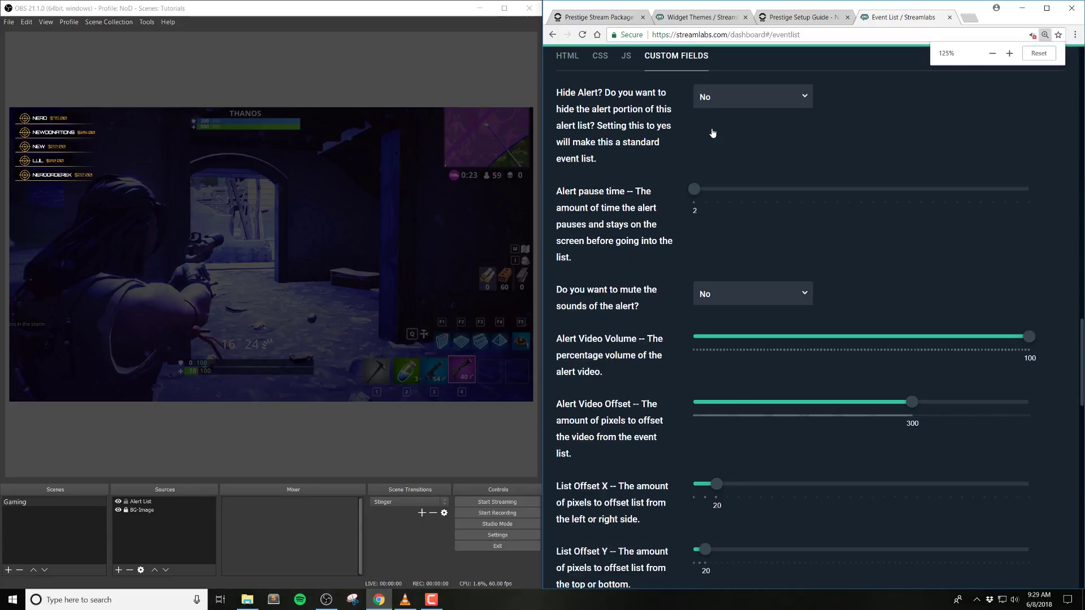
pyautogui.scroll(5, 840, 221)
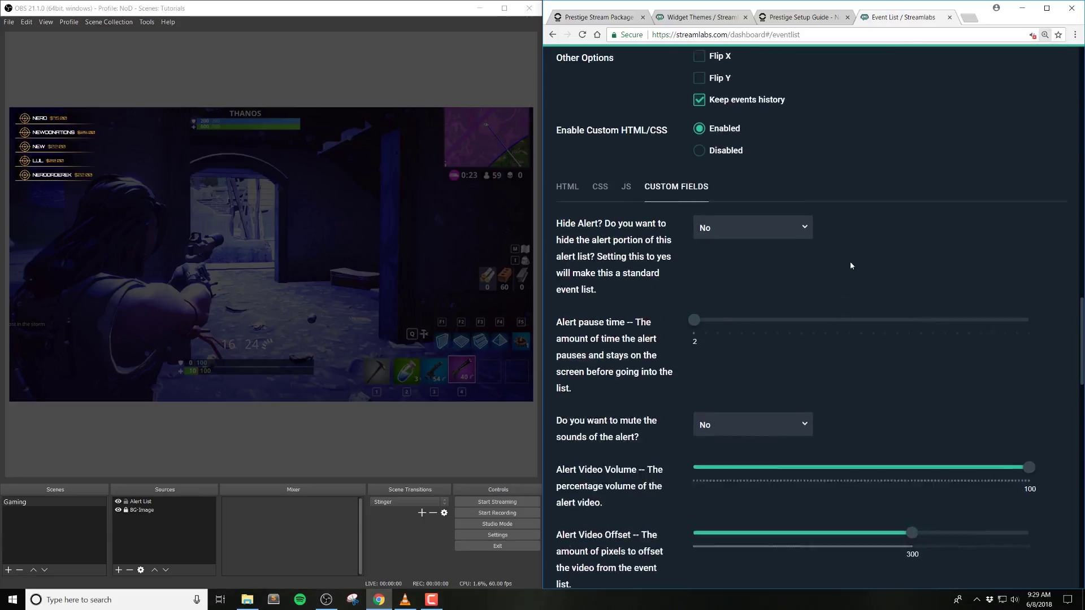
# Reload the settings page and return to Custom Fields, showing Hide Alert No and offset 300.
pyautogui.click(582, 35)
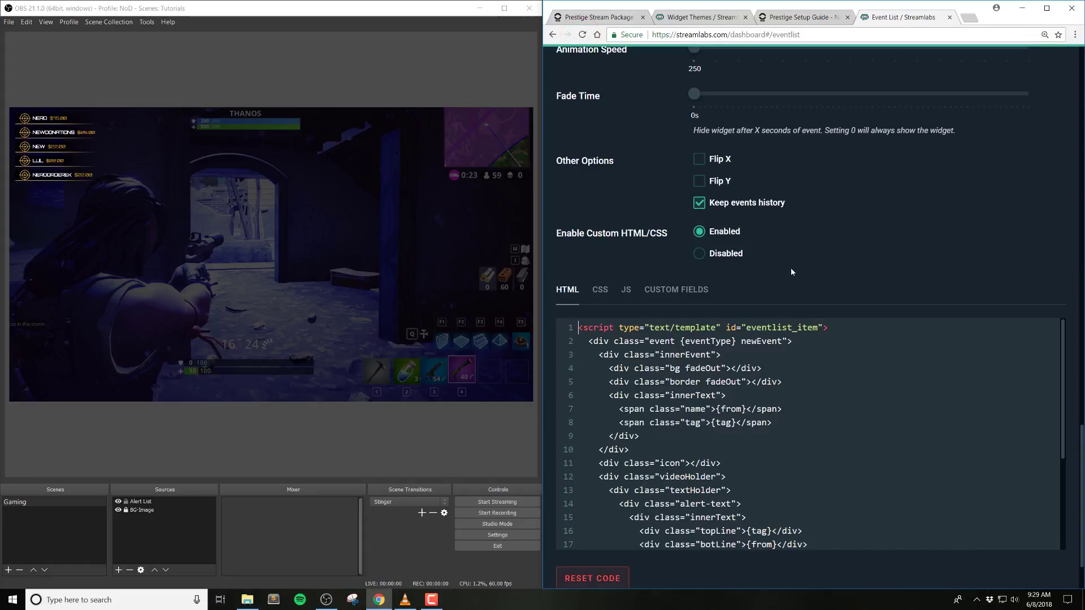
pyautogui.scroll(4, 657, 240)
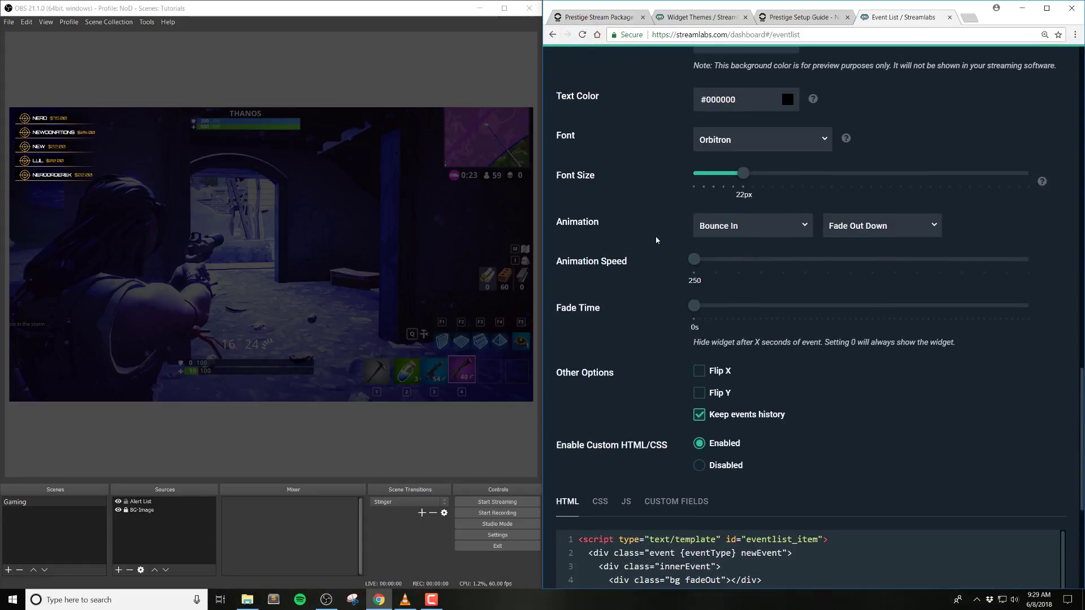
pyautogui.scroll(12, 656, 237)
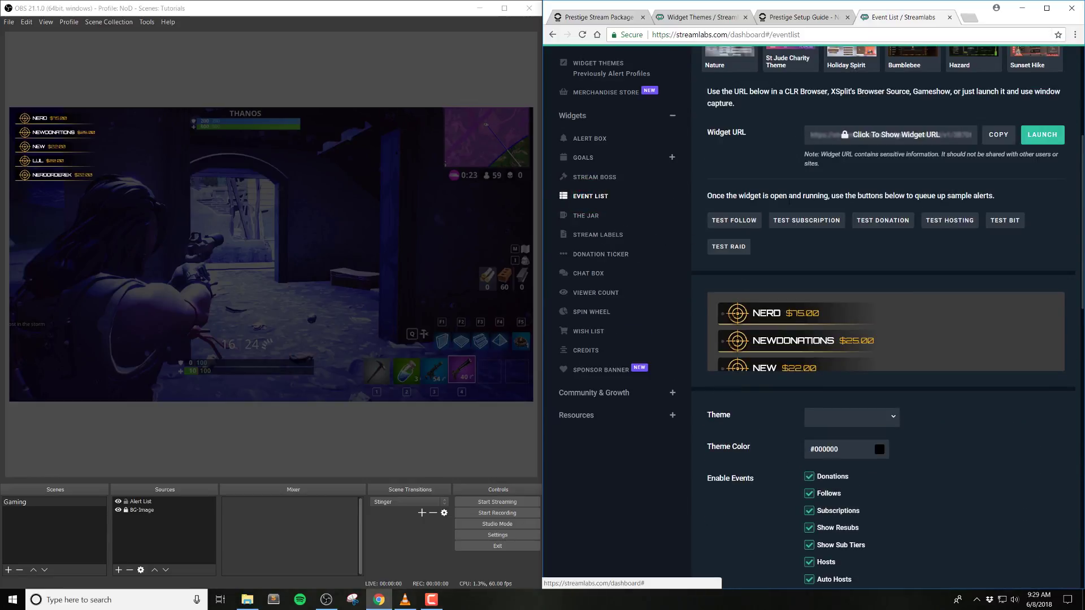
pyautogui.scroll(-15, 681, 317)
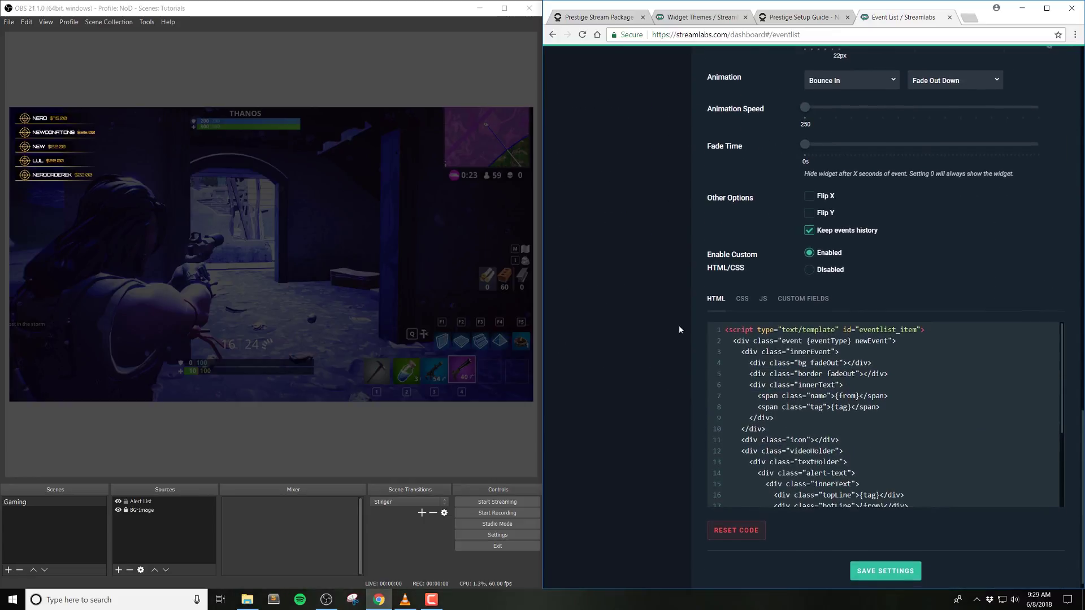
pyautogui.scroll(-1, 679, 329)
pyautogui.click(800, 286)
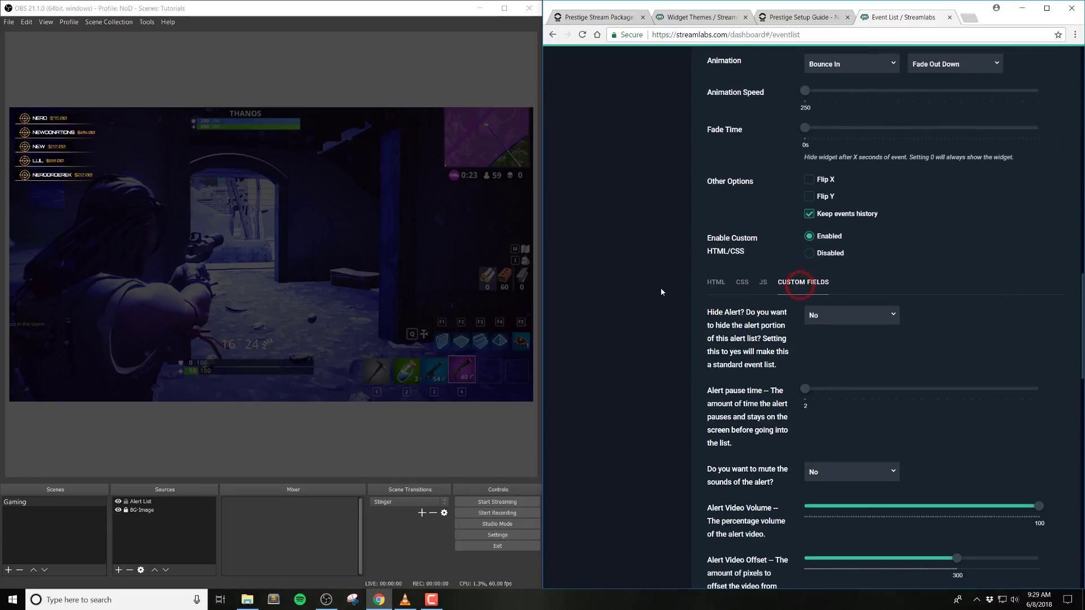
pyautogui.scroll(-2, 661, 290)
pyautogui.scroll(2, 660, 287)
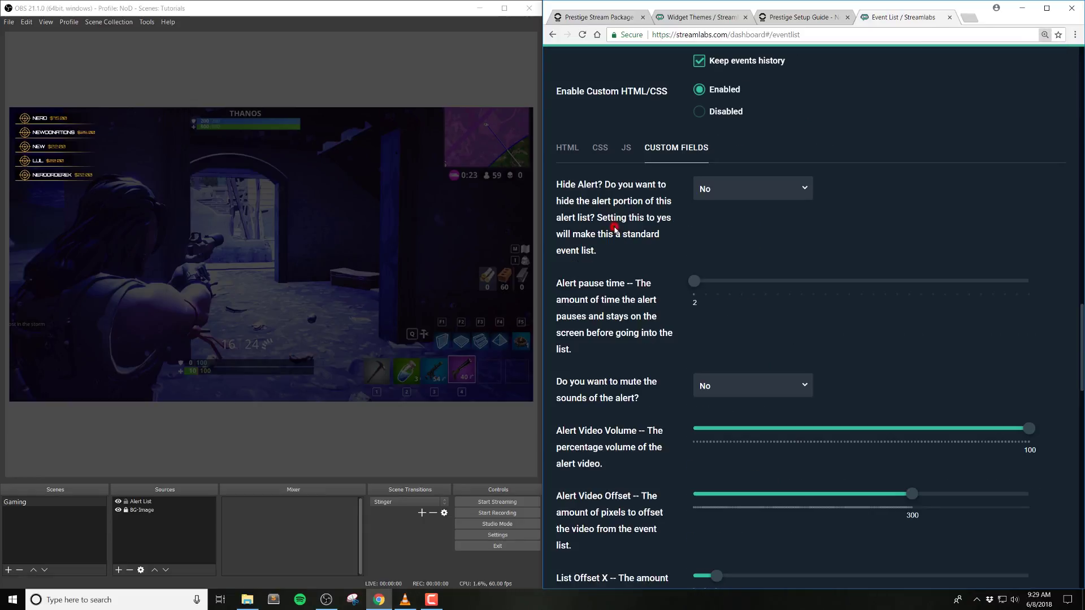
# Set Hide Alert to Yes in the custom fields and save the widget settings.
pyautogui.click(615, 229)
pyautogui.click(731, 189)
pyautogui.click(713, 244)
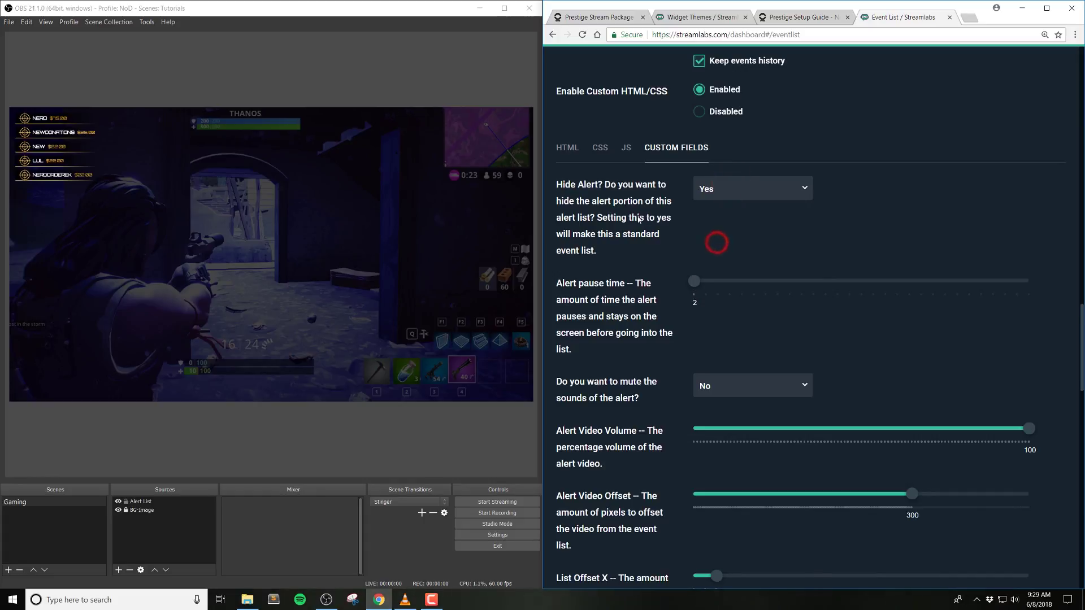
pyautogui.scroll(-6, 616, 220)
pyautogui.scroll(-10, 616, 221)
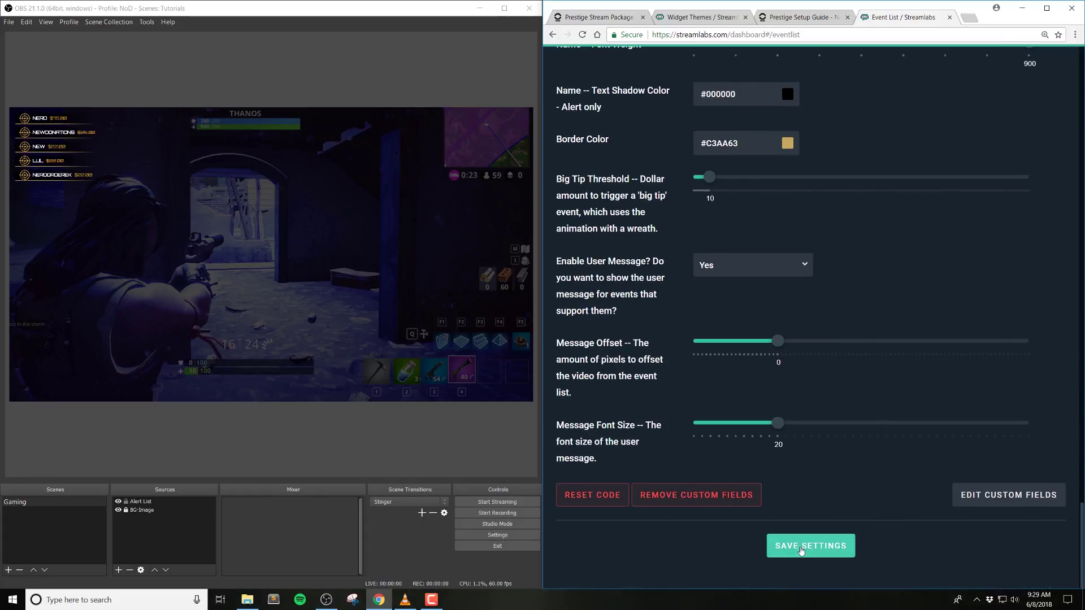
pyautogui.click(800, 546)
pyautogui.scroll(10, 621, 382)
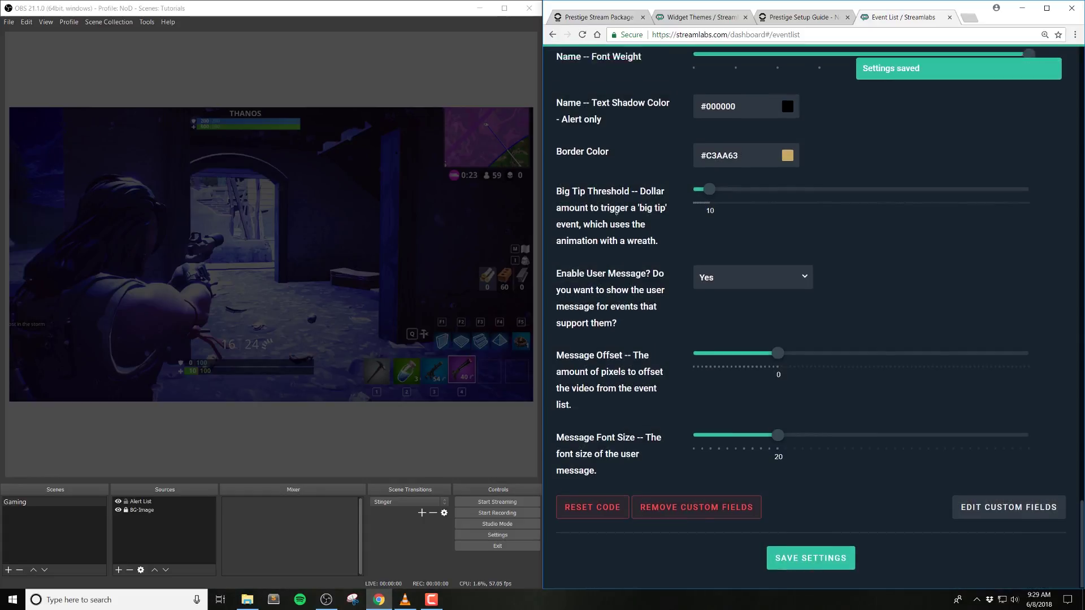
pyautogui.scroll(15, 613, 192)
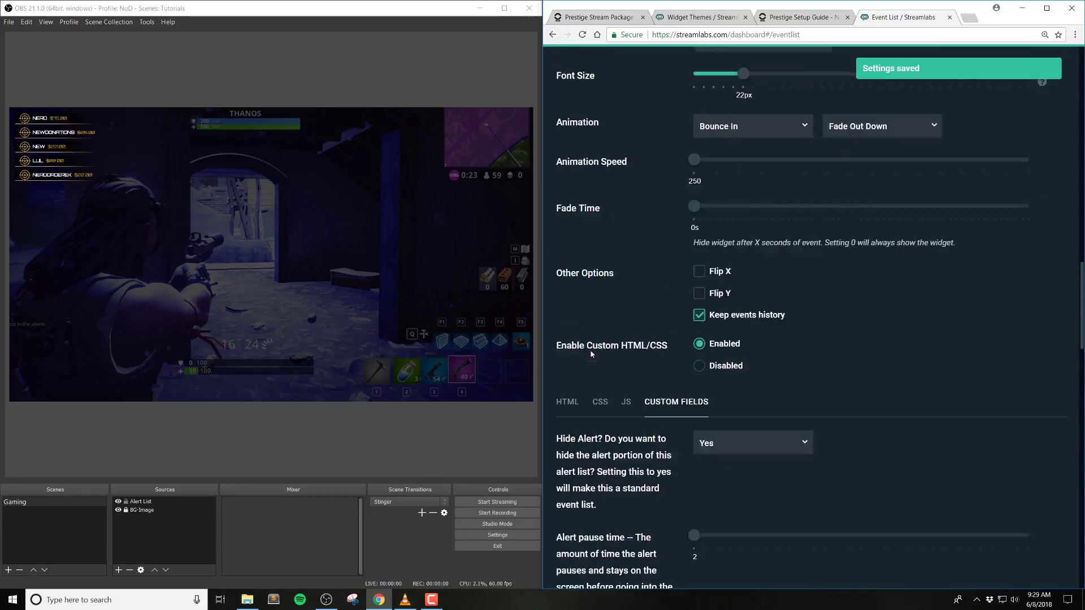
pyautogui.scroll(5, 594, 360)
# Send test follow, subscription, donation, hosting and bit alerts to the event list.
pyautogui.click(598, 178)
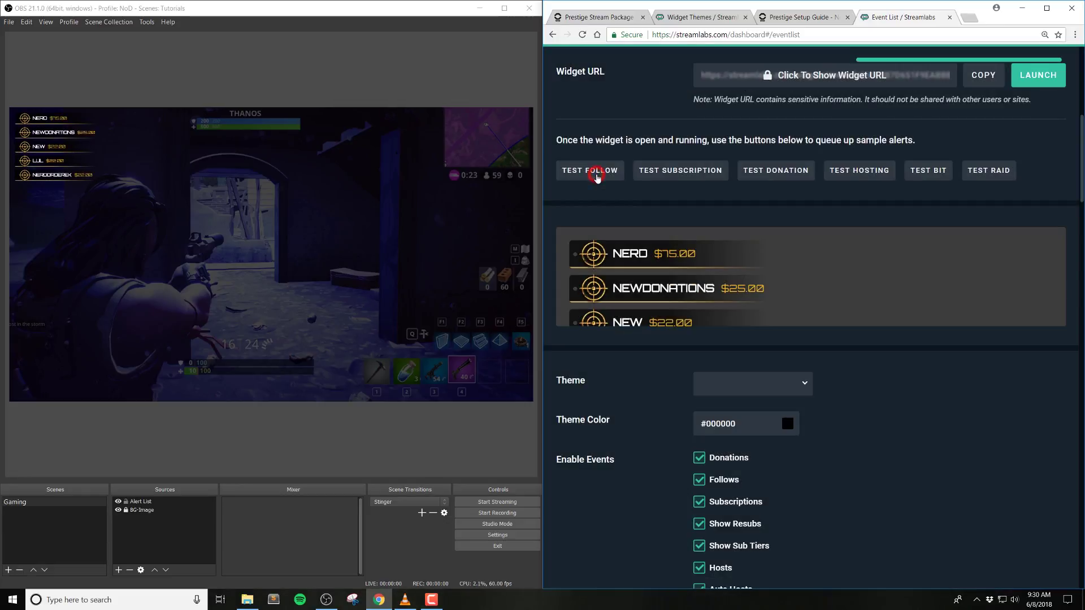
pyautogui.click(656, 174)
pyautogui.click(749, 176)
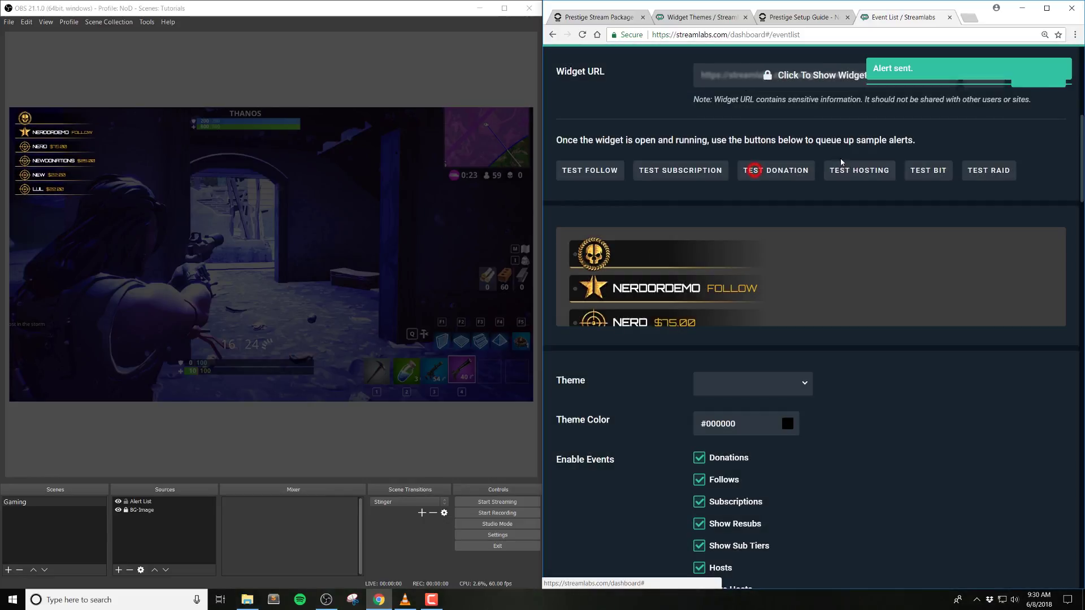
pyautogui.click(929, 171)
pyautogui.click(855, 174)
pyautogui.click(782, 179)
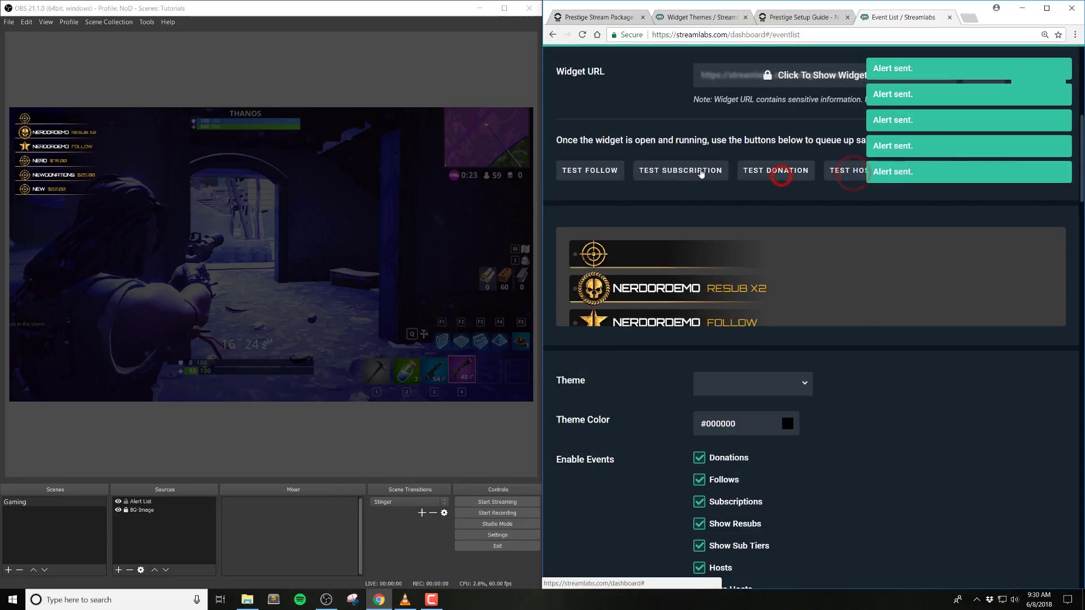
# Switch Hide Alert back to No and save the widget settings.
pyautogui.scroll(-6, 633, 266)
pyautogui.scroll(-15, 635, 423)
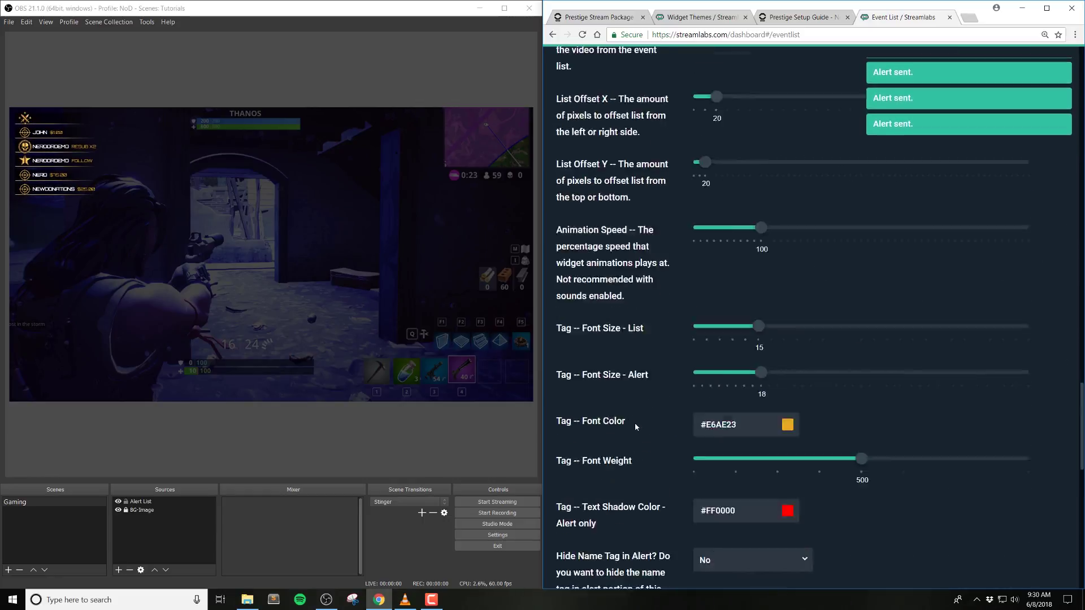
pyautogui.scroll(20, 666, 396)
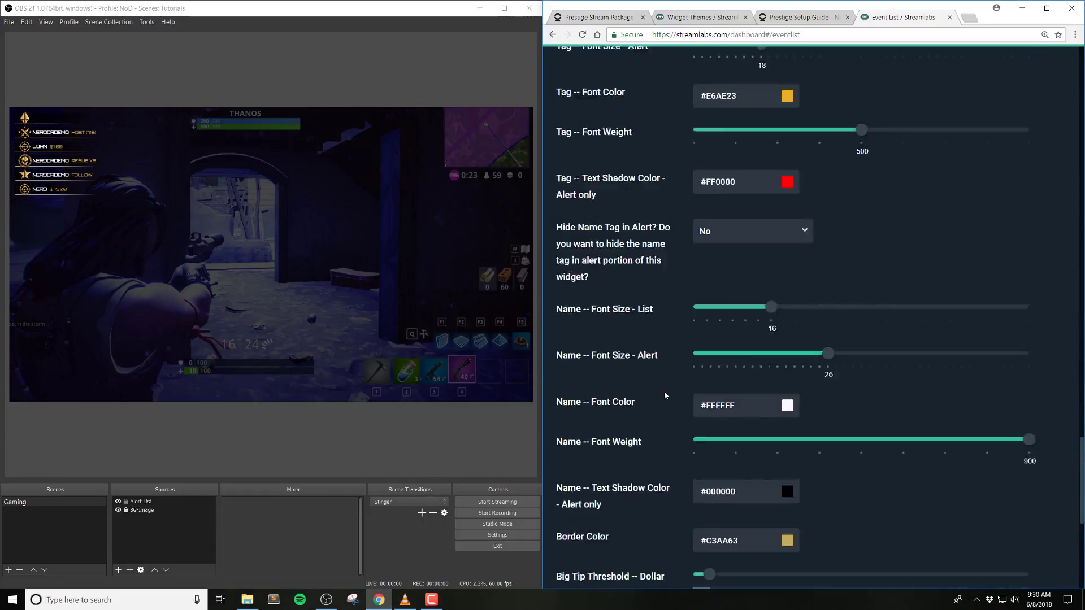
pyautogui.scroll(2, 664, 391)
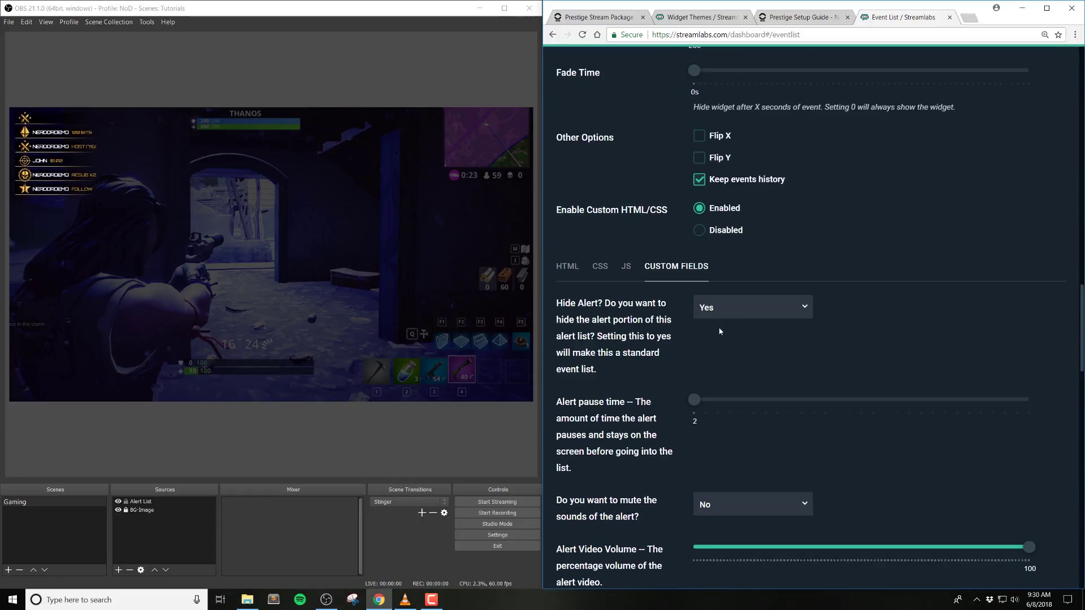
pyautogui.click(732, 310)
pyautogui.click(712, 388)
pyautogui.scroll(-15, 658, 371)
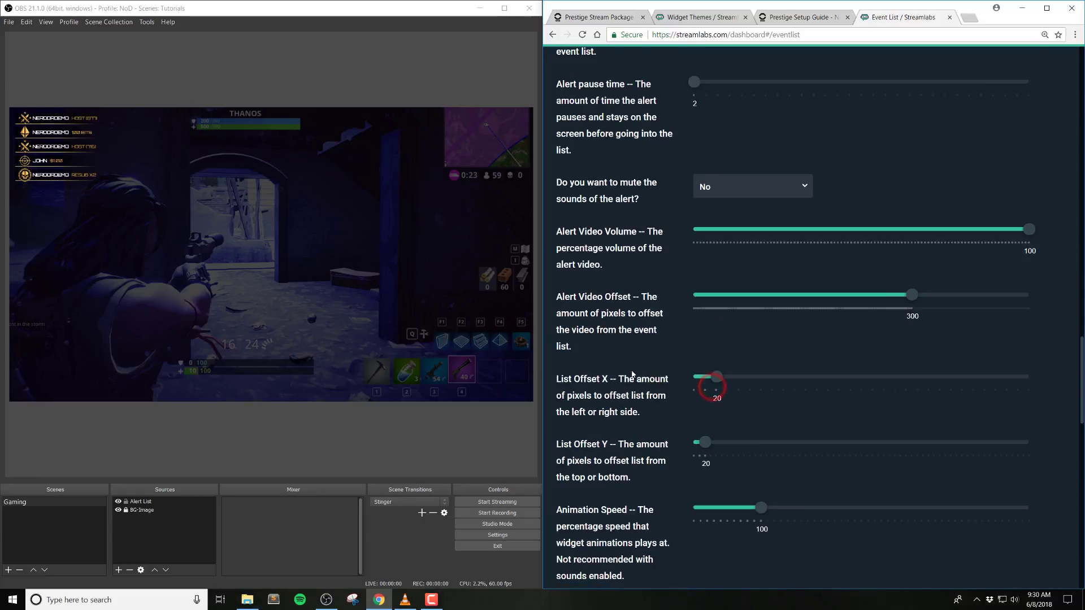
pyautogui.click(813, 543)
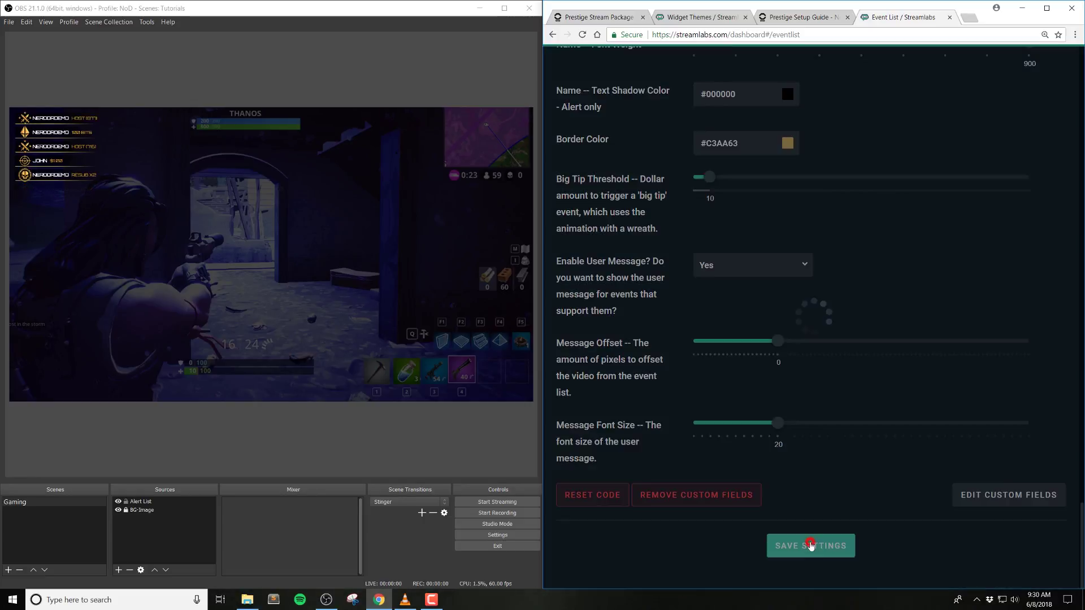
pyautogui.scroll(12, 611, 378)
pyautogui.scroll(9, 614, 381)
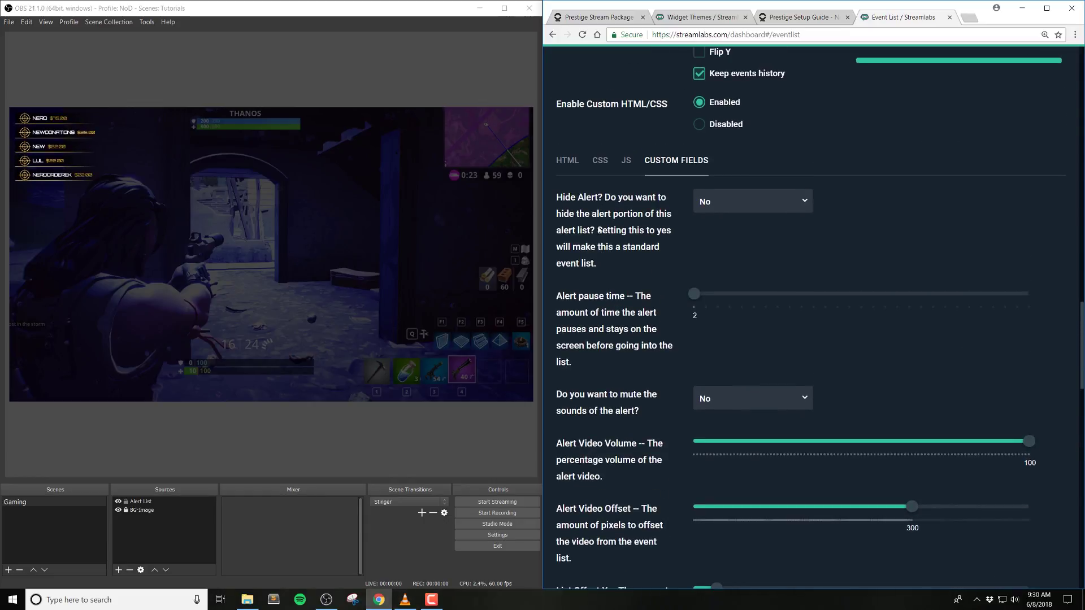
pyautogui.click(599, 221)
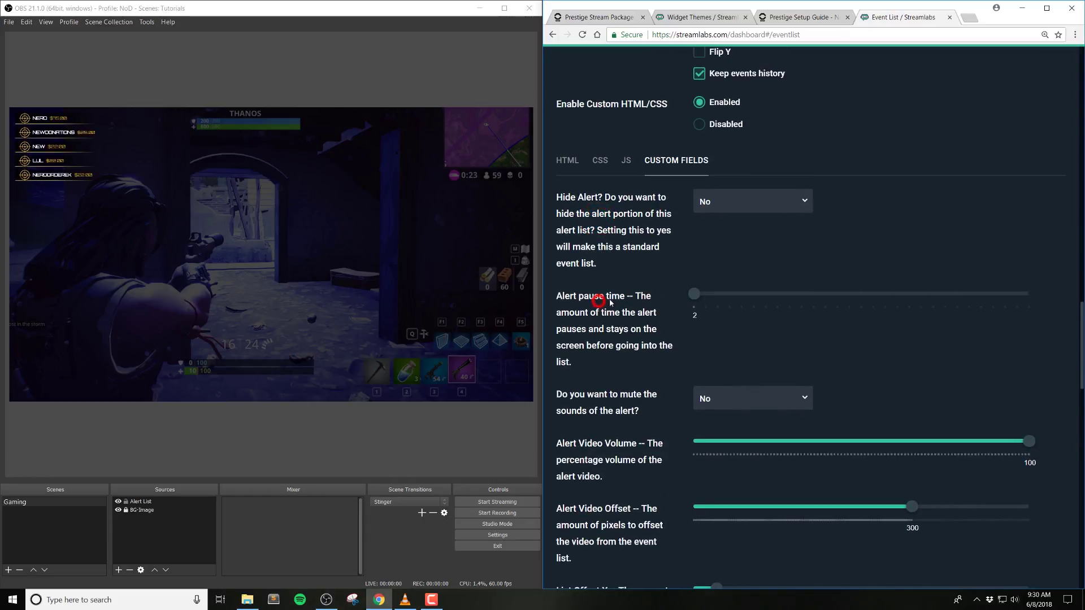
# Raise the Alert pause time slider to 4.
pyautogui.moveTo(637, 294); pyautogui.dragTo(651, 361)
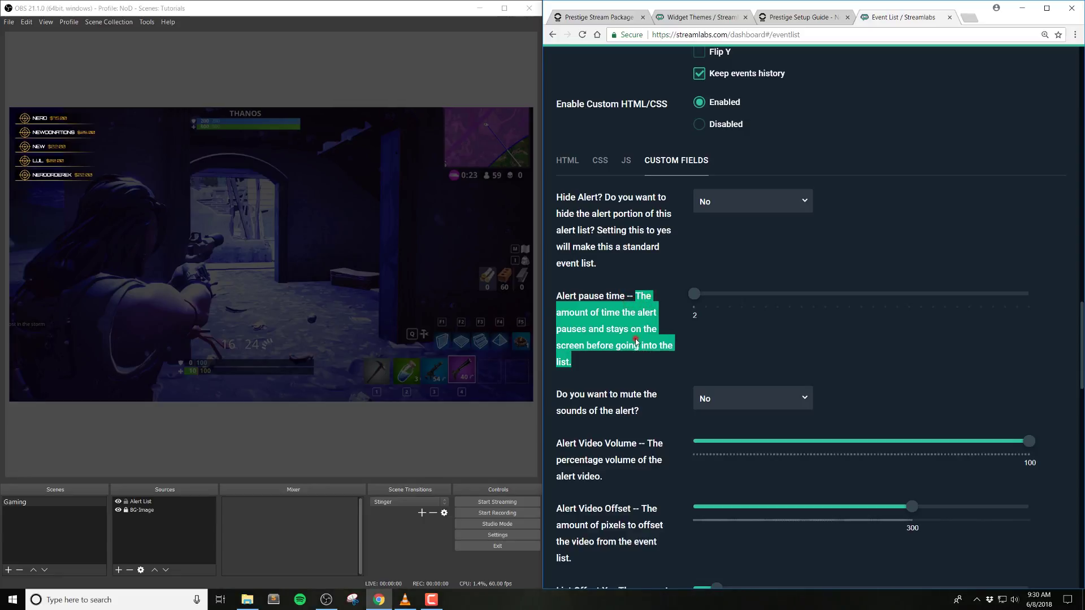
pyautogui.click(636, 342)
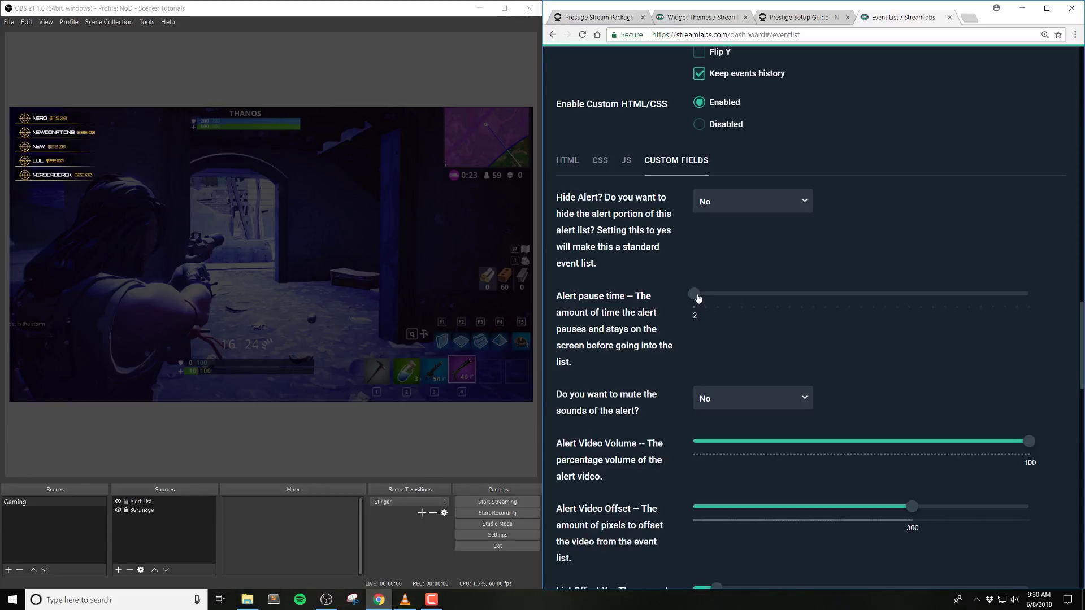
pyautogui.moveTo(700, 298); pyautogui.dragTo(877, 300)
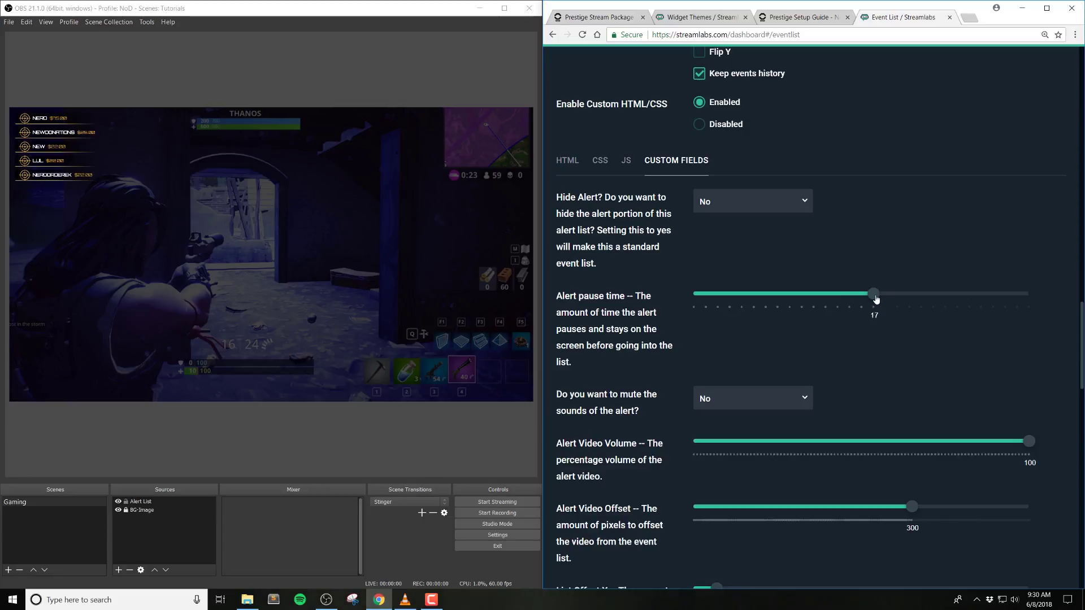
pyautogui.moveTo(749, 326); pyautogui.dragTo(718, 323)
pyautogui.scroll(-2, 718, 324)
pyautogui.click(607, 303)
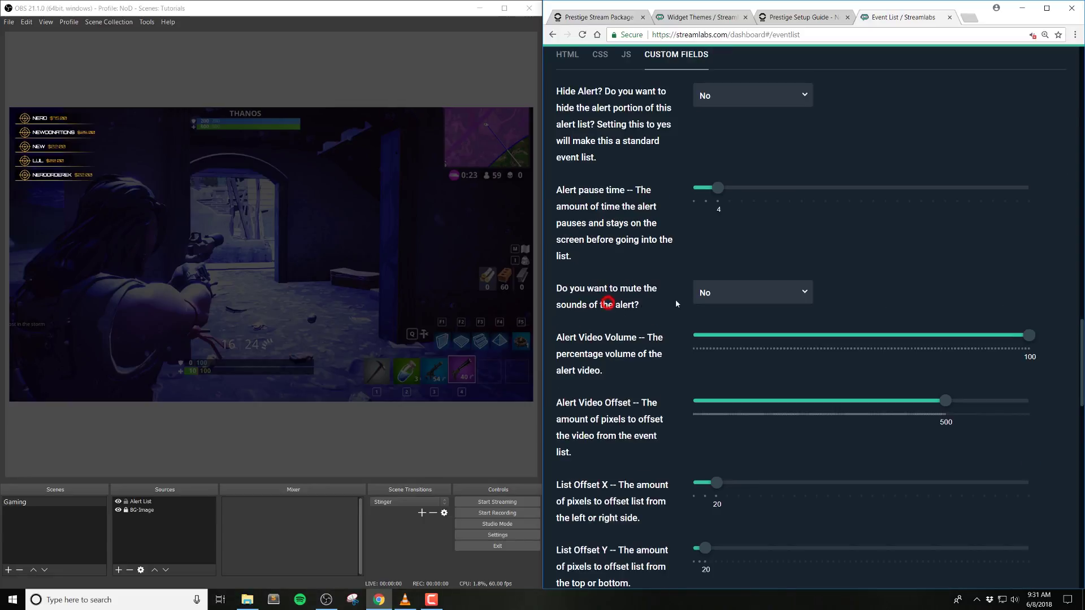
# Keep alert sounds unmuted (No) with alert video volume left at 100.
pyautogui.click(728, 293)
pyautogui.click(720, 360)
pyautogui.click(727, 293)
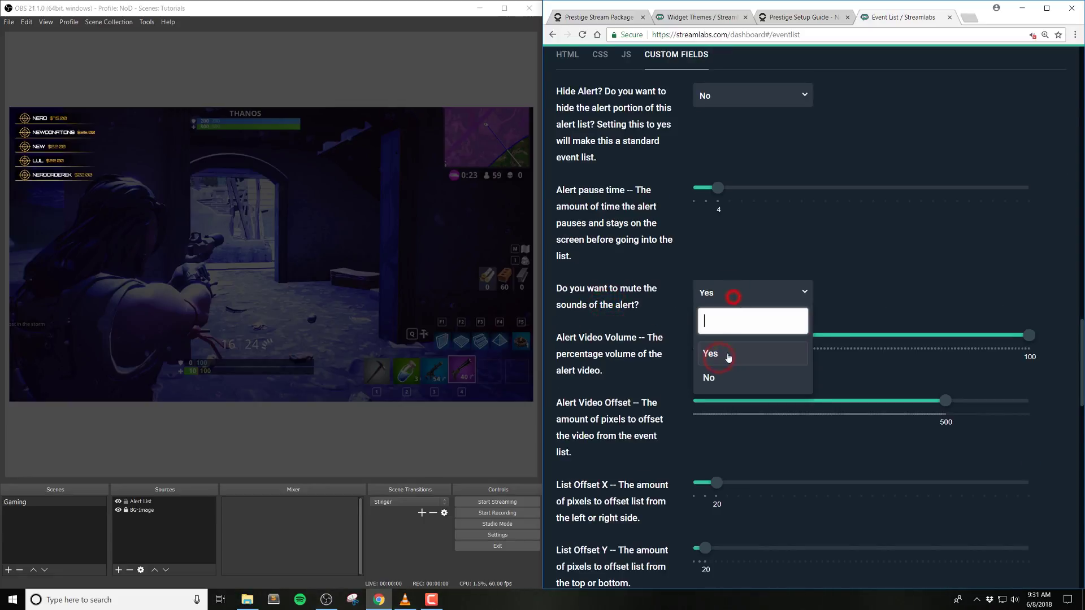
pyautogui.click(711, 376)
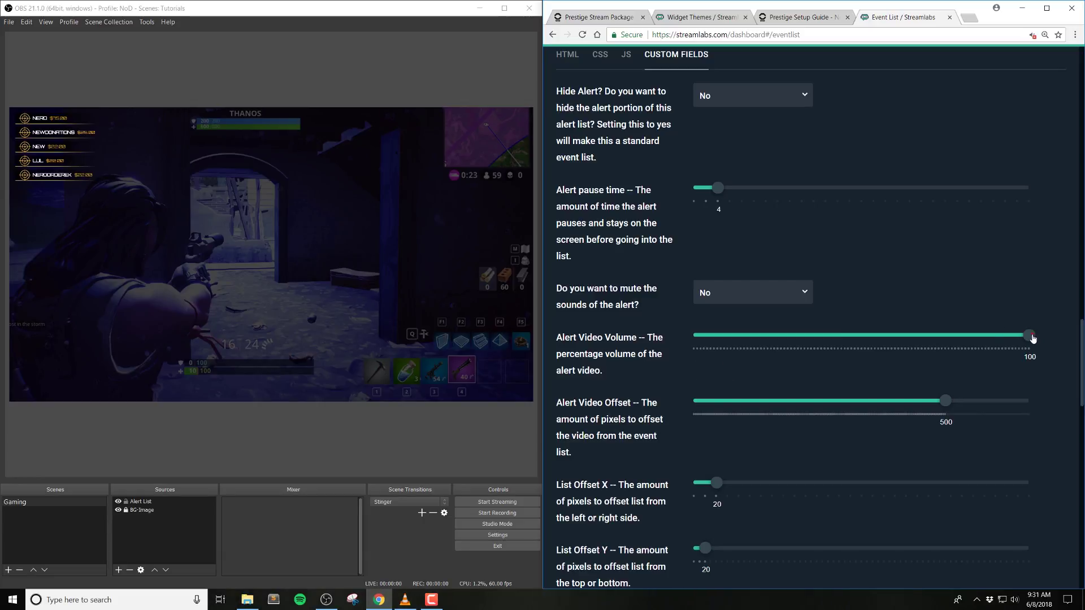
pyautogui.moveTo(1033, 338); pyautogui.dragTo(1057, 346)
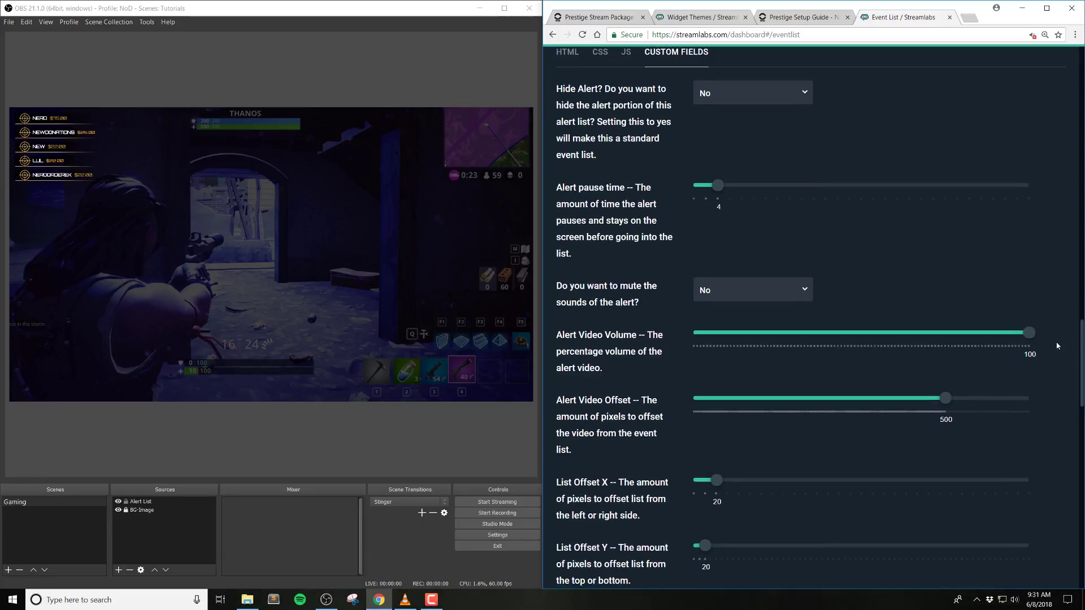
# Raise Alert Video Offset from 300 to 500.
pyautogui.scroll(-3, 1058, 345)
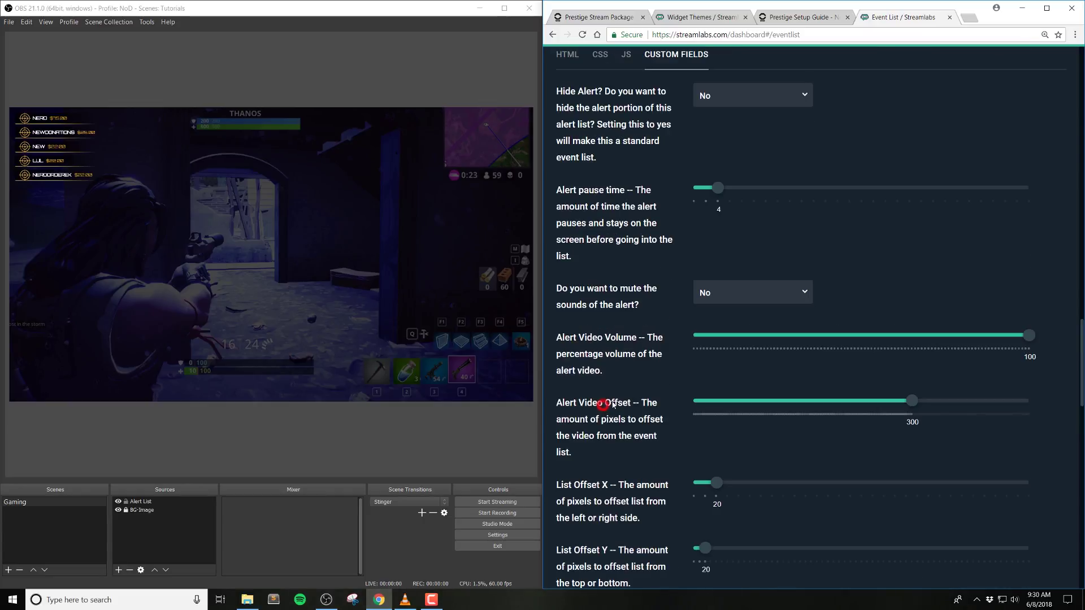
pyautogui.click(603, 404)
pyautogui.scroll(-2, 603, 365)
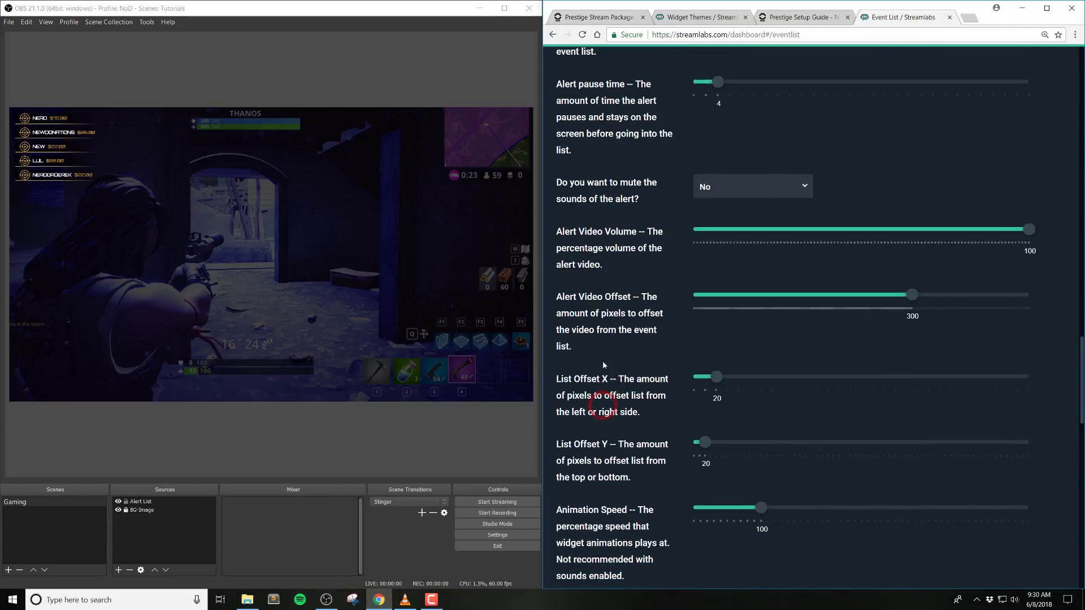
pyautogui.click(597, 304)
pyautogui.moveTo(913, 298); pyautogui.dragTo(1045, 293)
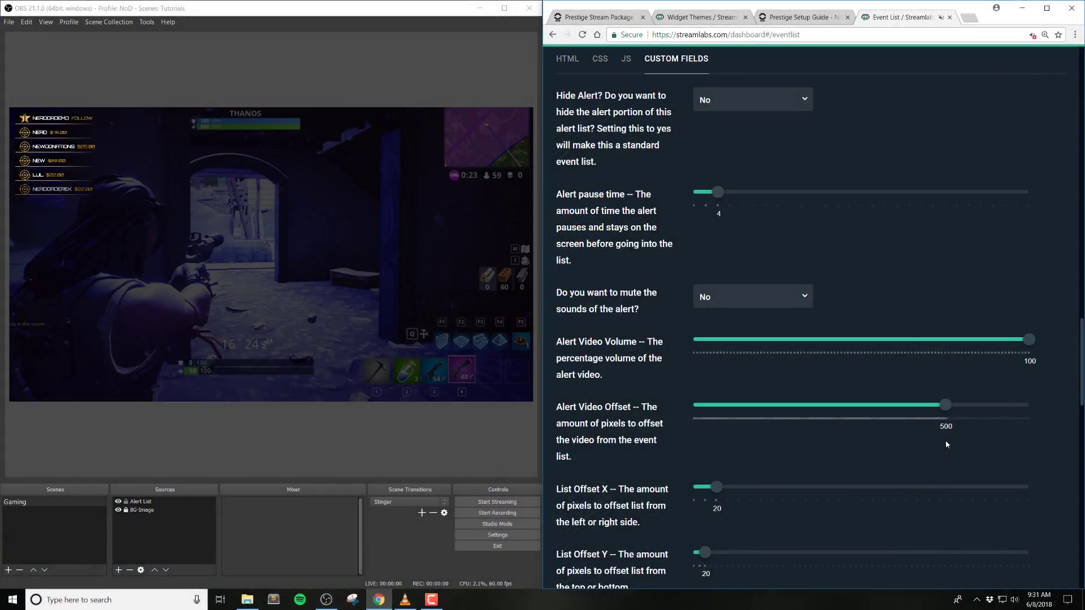
# Save the current Event List widget settings.
pyautogui.scroll(-20, 904, 492)
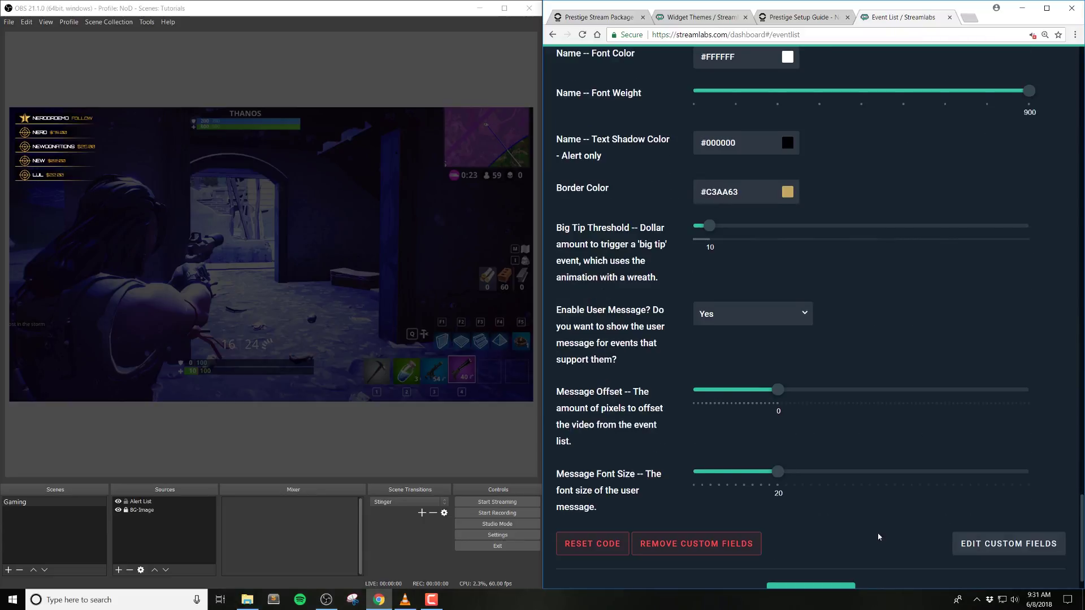
pyautogui.scroll(-1, 879, 537)
pyautogui.click(831, 549)
pyautogui.scroll(12, 831, 548)
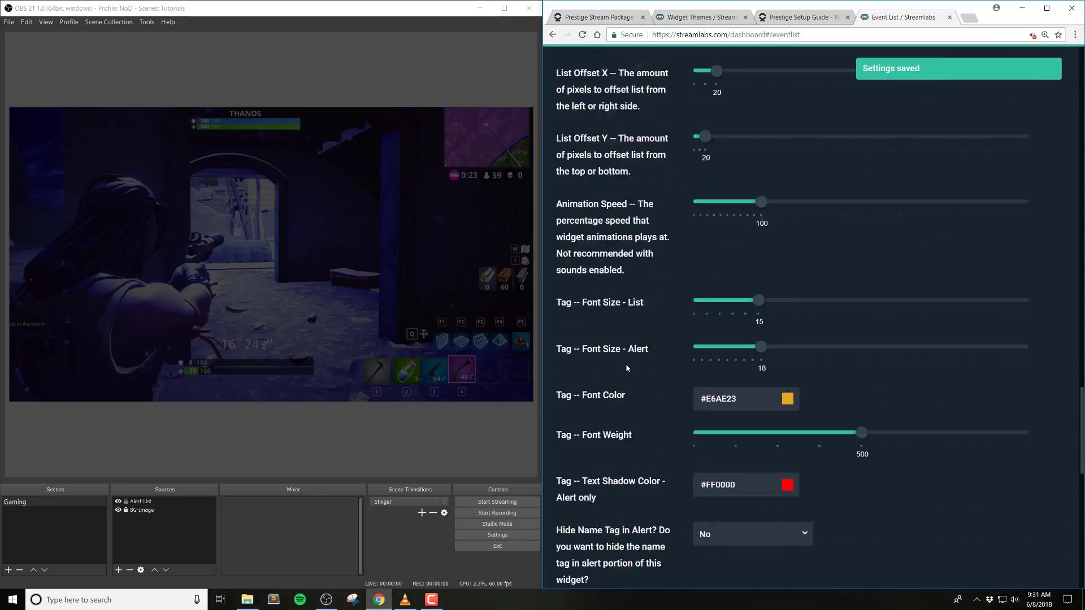
pyautogui.scroll(10, 626, 369)
pyautogui.scroll(-3, 627, 370)
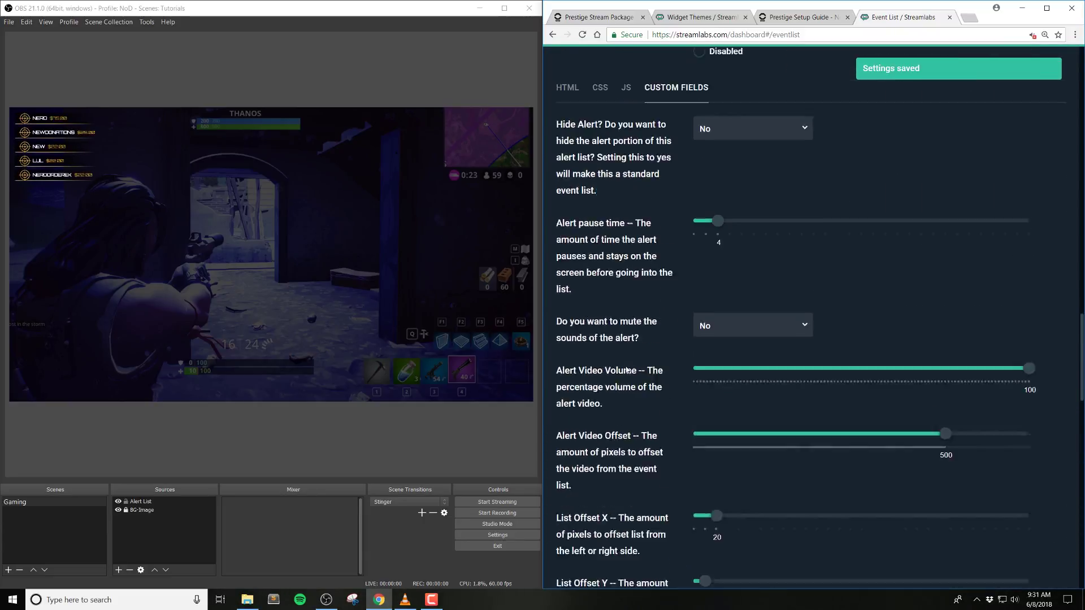
pyautogui.click(728, 292)
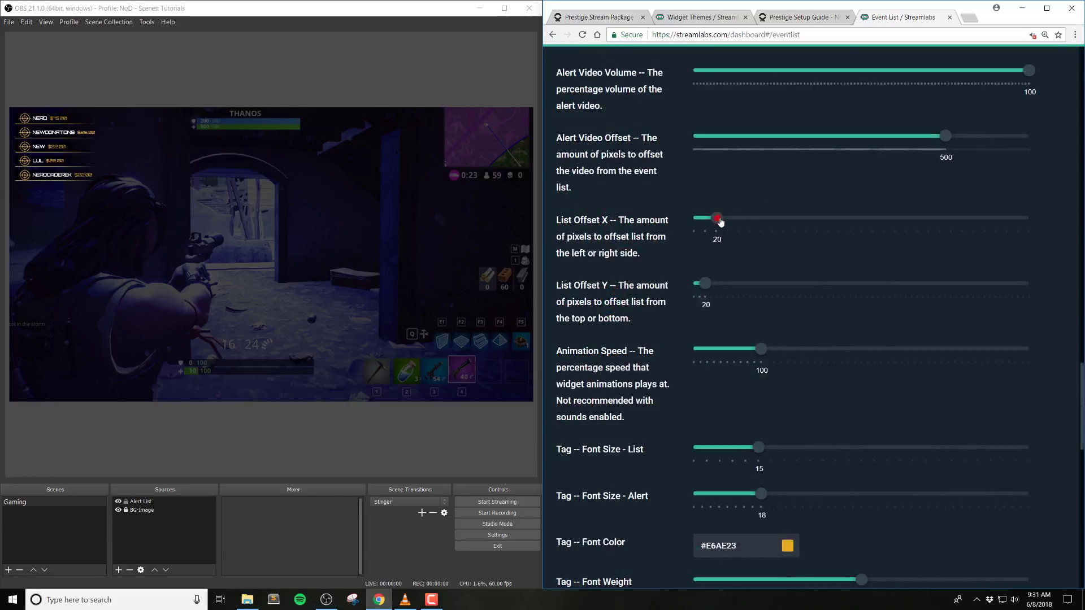
# Set List Offset X to 200 and List Offset Y to 100, then save.
pyautogui.moveTo(718, 220); pyautogui.dragTo(805, 227)
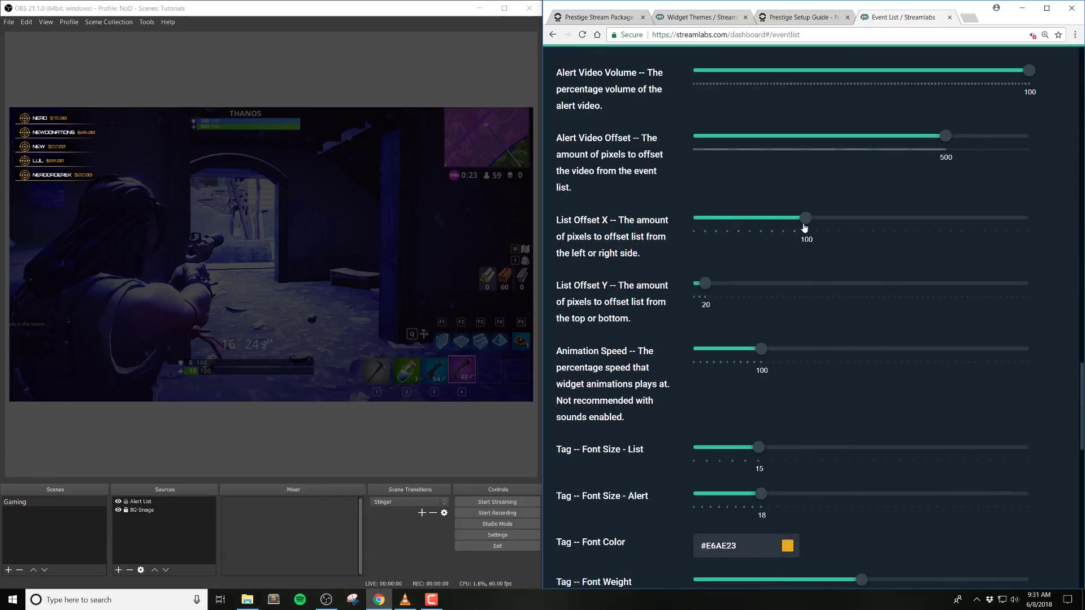
pyautogui.moveTo(724, 286); pyautogui.dragTo(764, 291)
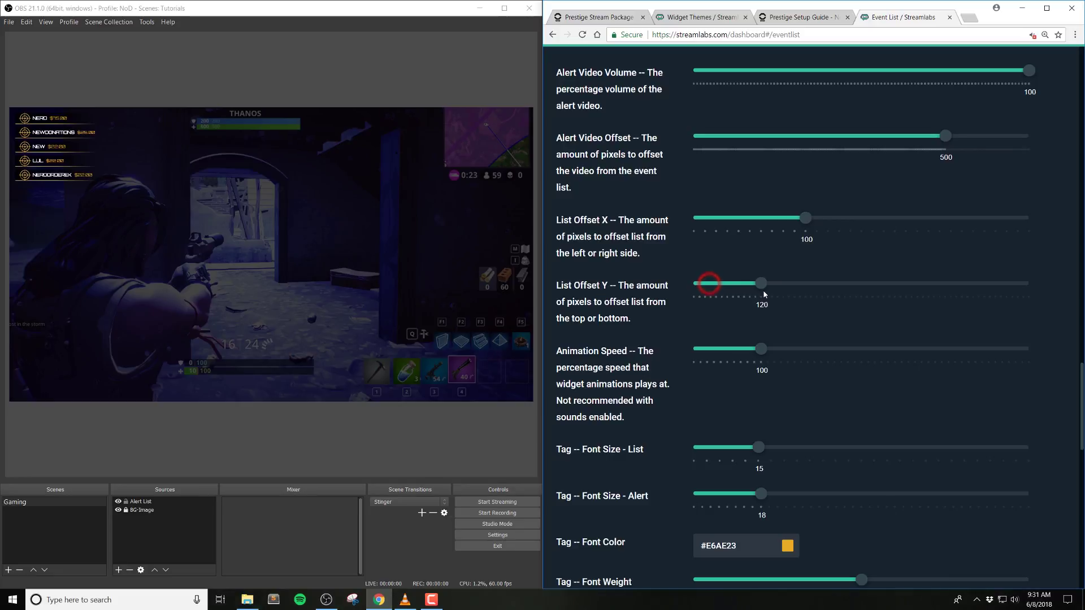
pyautogui.moveTo(805, 225); pyautogui.dragTo(855, 228)
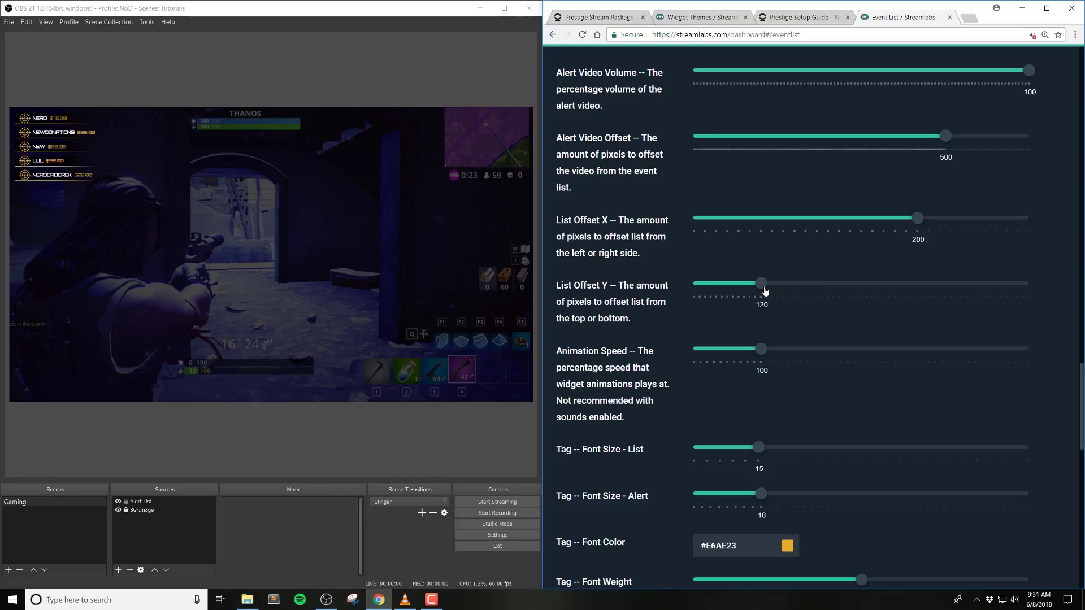
pyautogui.moveTo(763, 286); pyautogui.dragTo(739, 293)
pyautogui.scroll(-10, 629, 260)
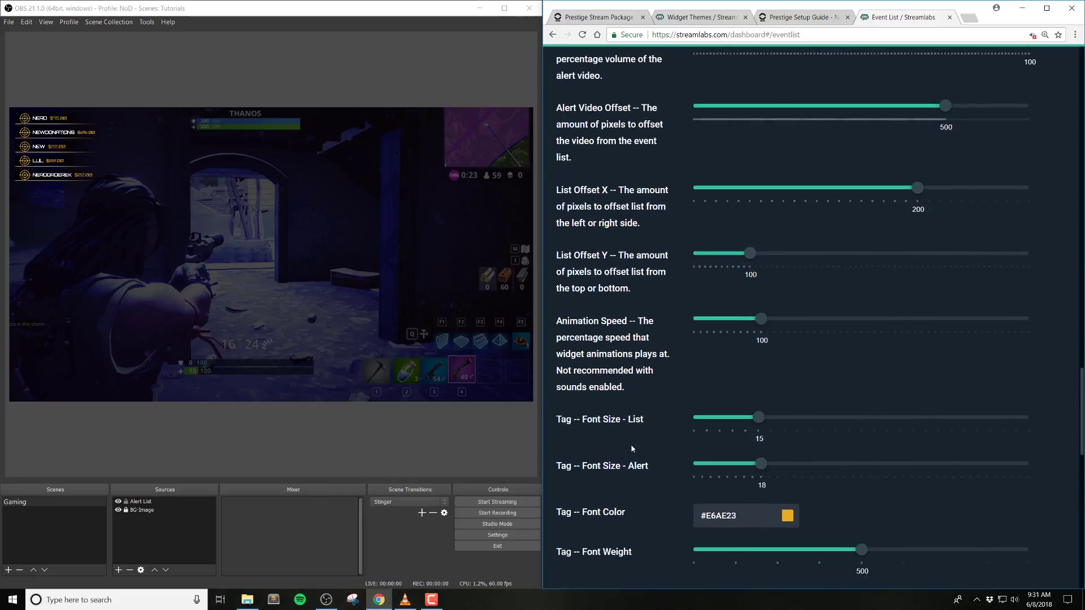
pyautogui.click(66, 109)
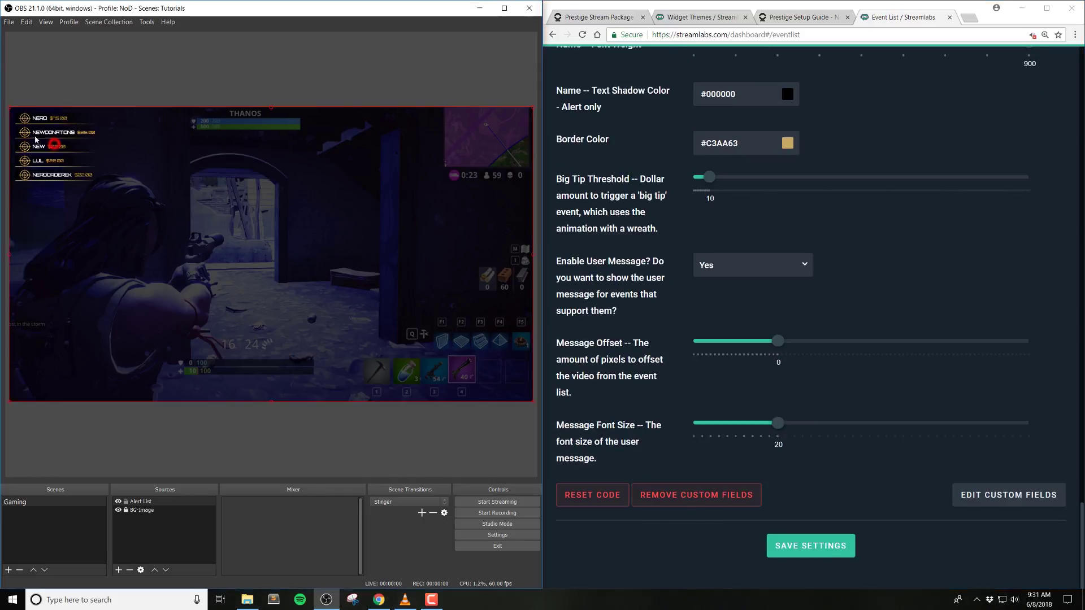
pyautogui.click(824, 543)
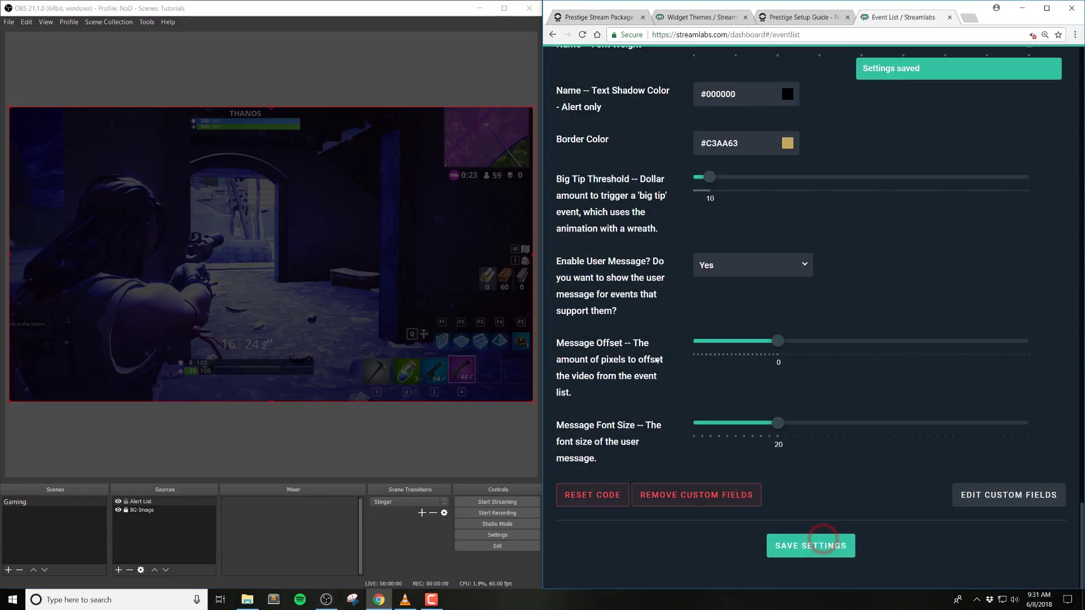
# Raise Animation Speed to its maximum of 300 and save the settings.
pyautogui.scroll(10, 651, 358)
pyautogui.scroll(10, 651, 357)
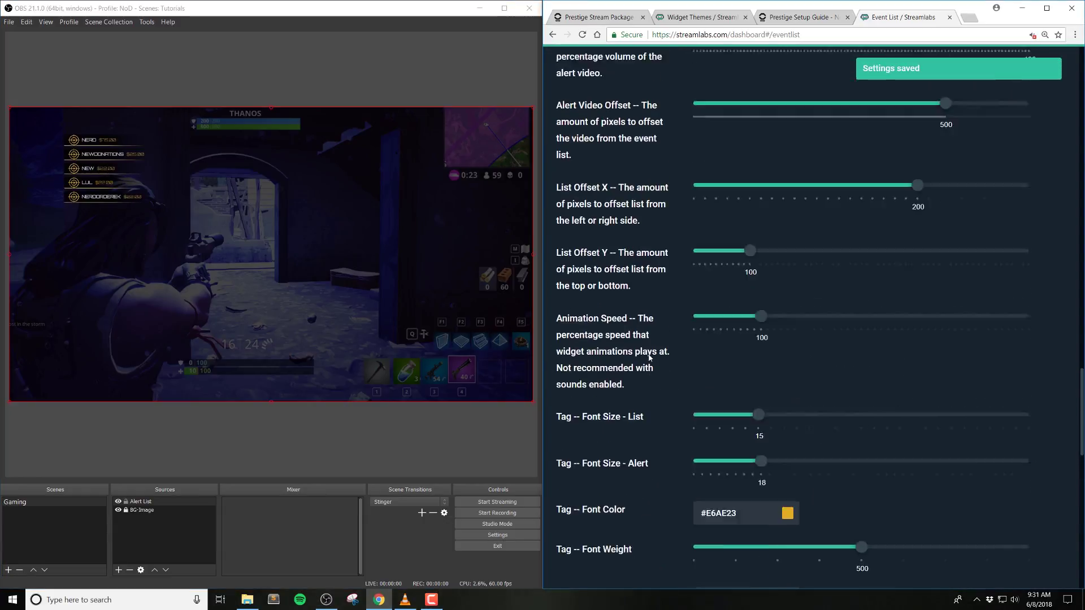
pyautogui.scroll(-6, 650, 357)
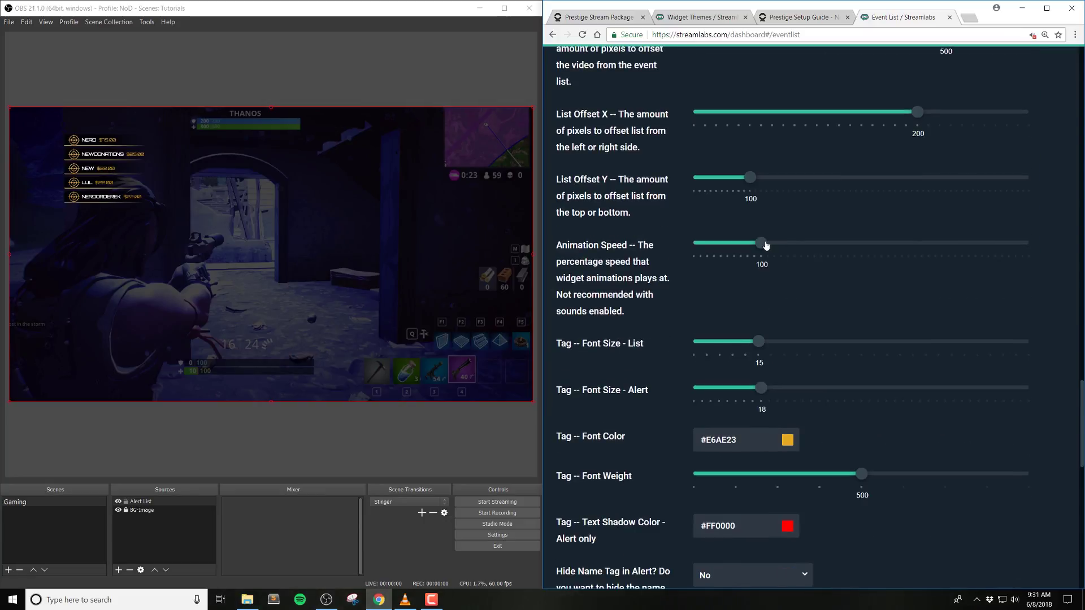
pyautogui.moveTo(765, 244); pyautogui.dragTo(923, 256)
pyautogui.moveTo(1003, 262); pyautogui.dragTo(1042, 260)
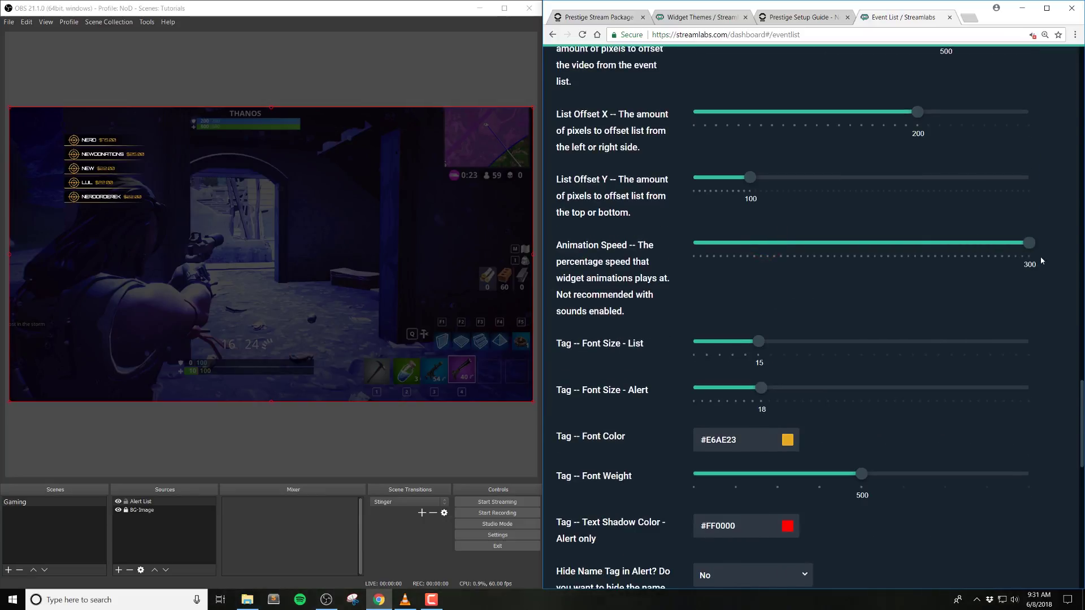
pyautogui.scroll(-14, 1049, 260)
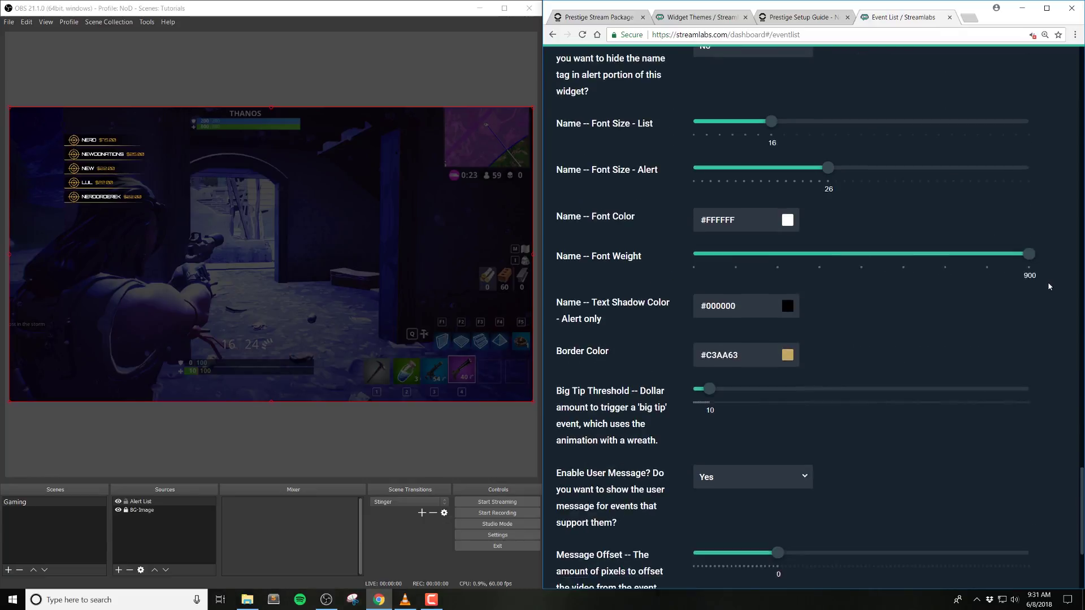
pyautogui.click(806, 535)
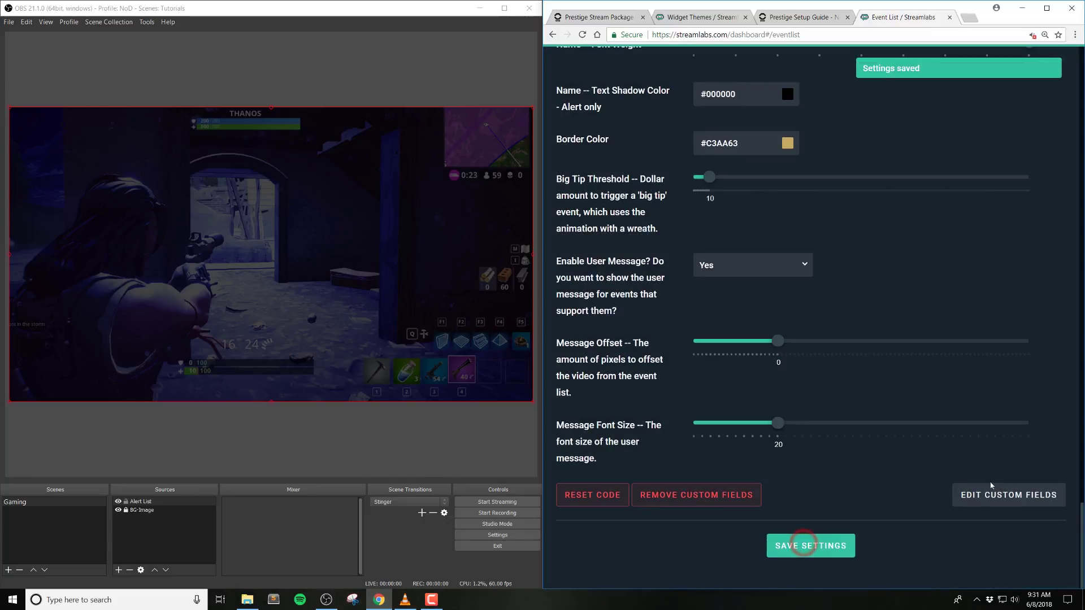
pyautogui.moveTo(1082, 537); pyautogui.dragTo(1015, 145)
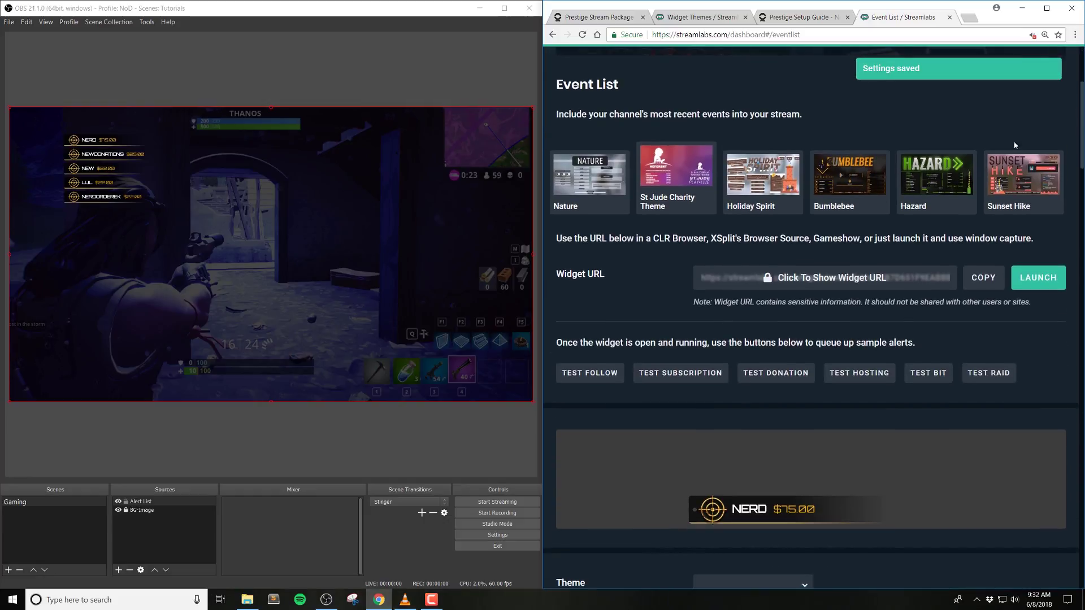
# Fire test follow, subscription and donation alerts into the Gaming scene's event list.
pyautogui.click(580, 383)
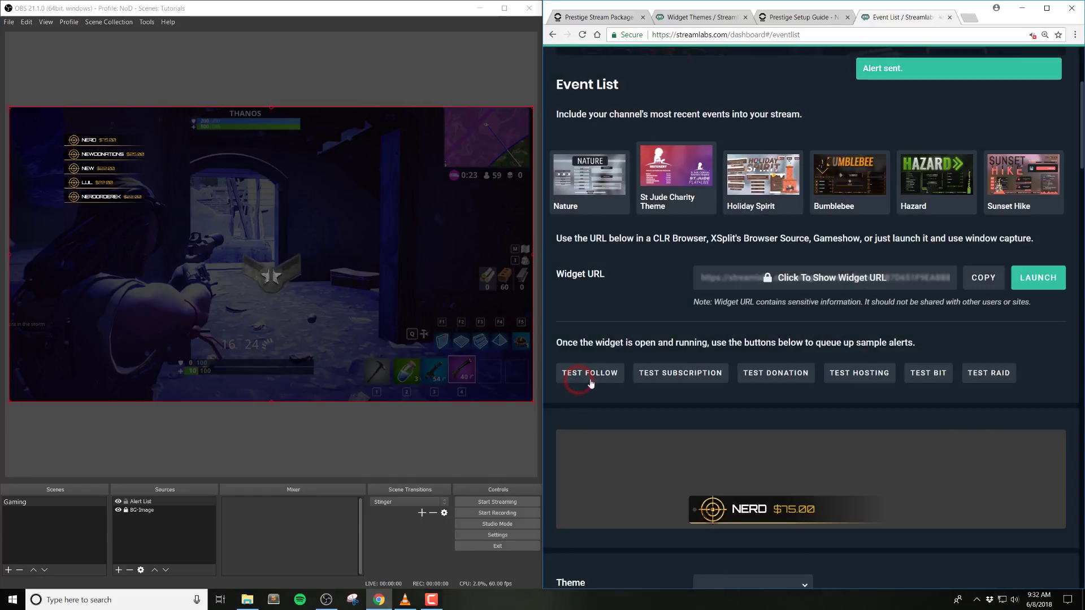
pyautogui.click(673, 376)
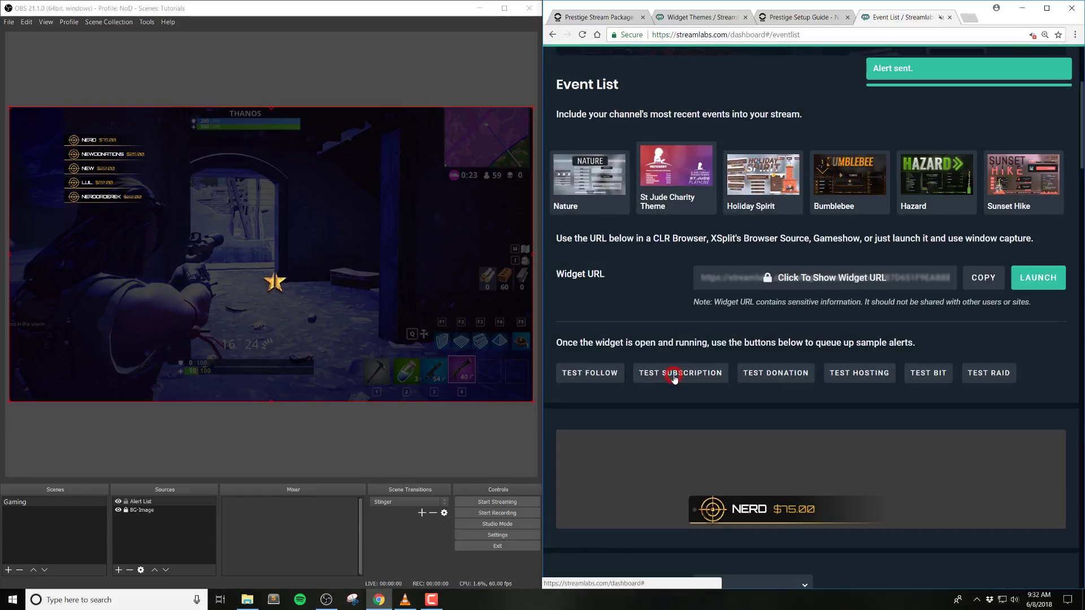
pyautogui.click(770, 377)
# Bring the Animation Speed slider back down to 100.
pyautogui.scroll(-15, 650, 419)
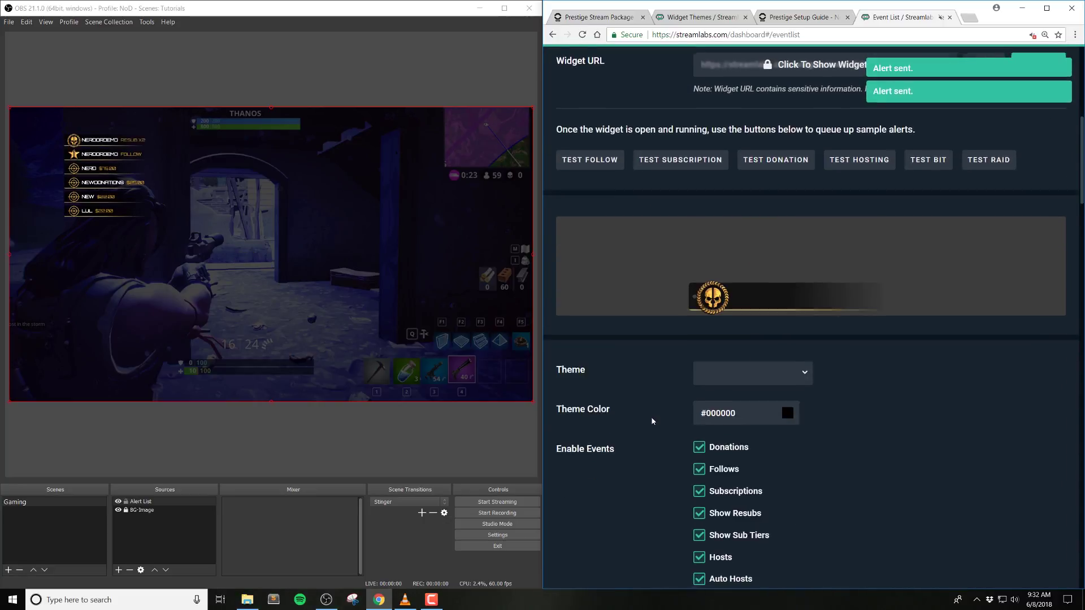
pyautogui.scroll(-12, 652, 421)
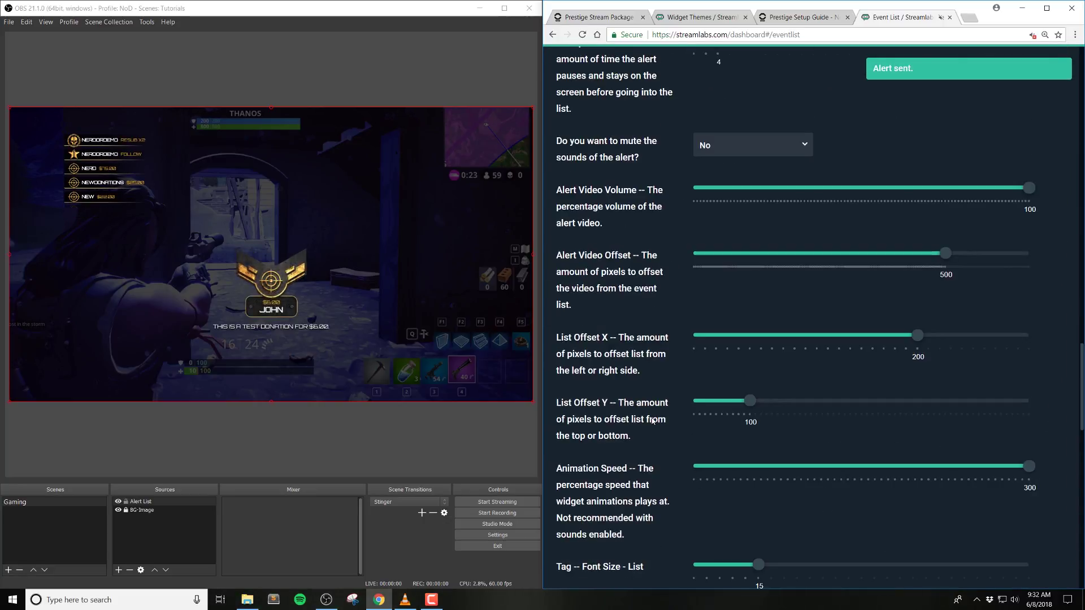
pyautogui.moveTo(1028, 360); pyautogui.dragTo(770, 401)
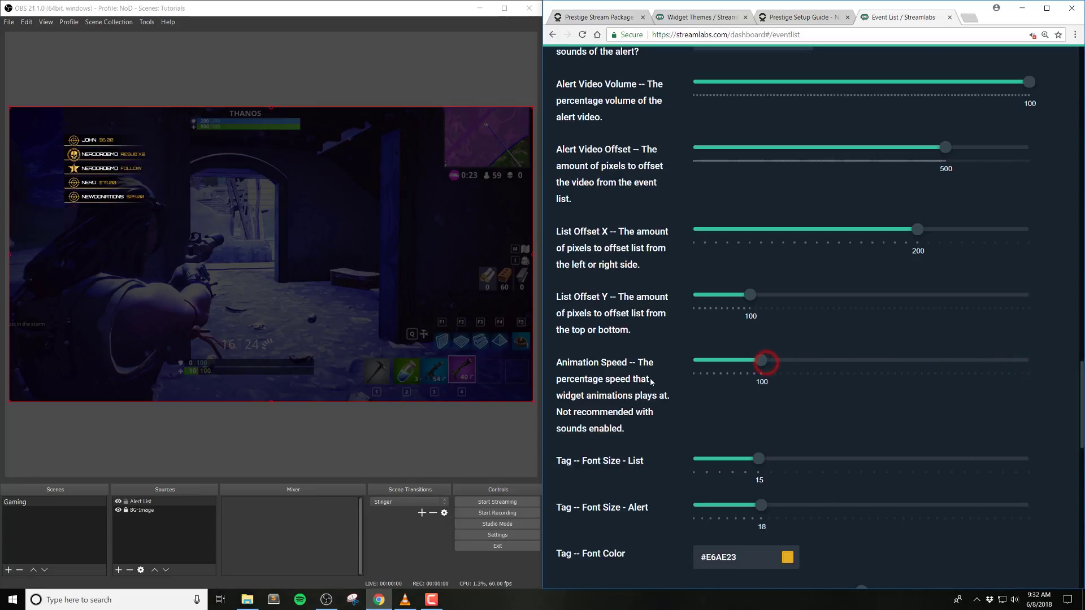